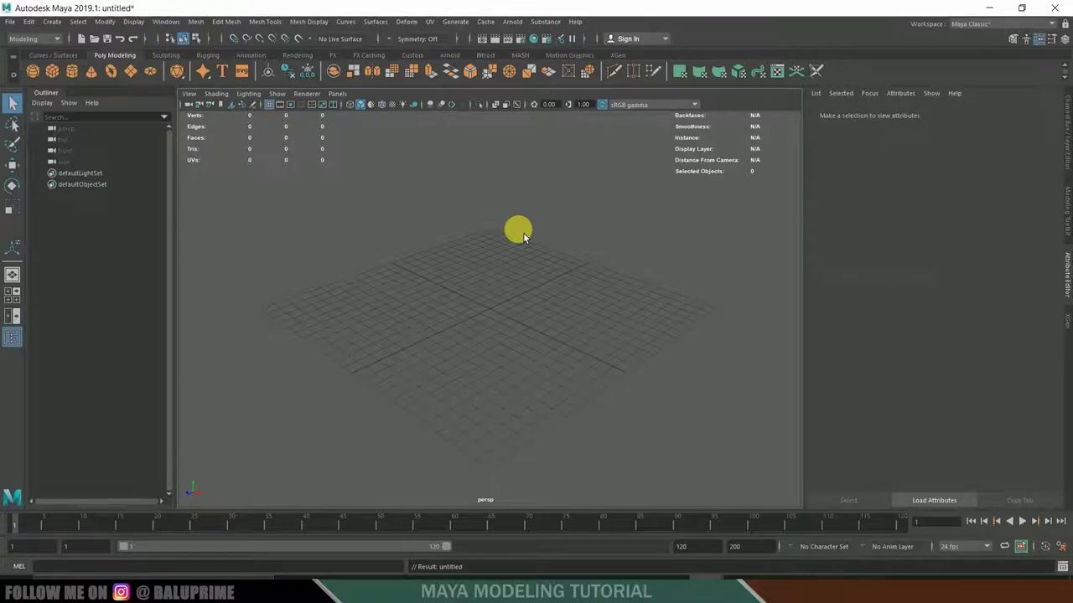
Step: Create a polygon cylinder, pCylinder1, from the polygon primitives
mouse_move(439, 307)
left_mouse_down("alt")
mouse_move(475, 322)
mouse_move(448, 319)
left_mouse_up("alt")
left_click(55, 23)
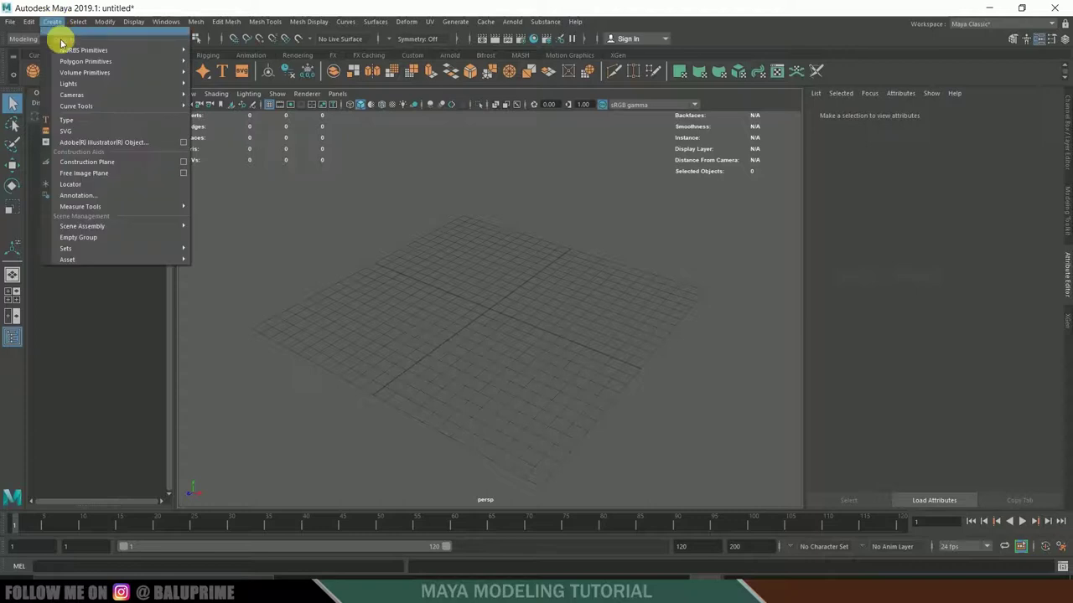
mouse_move(90, 63)
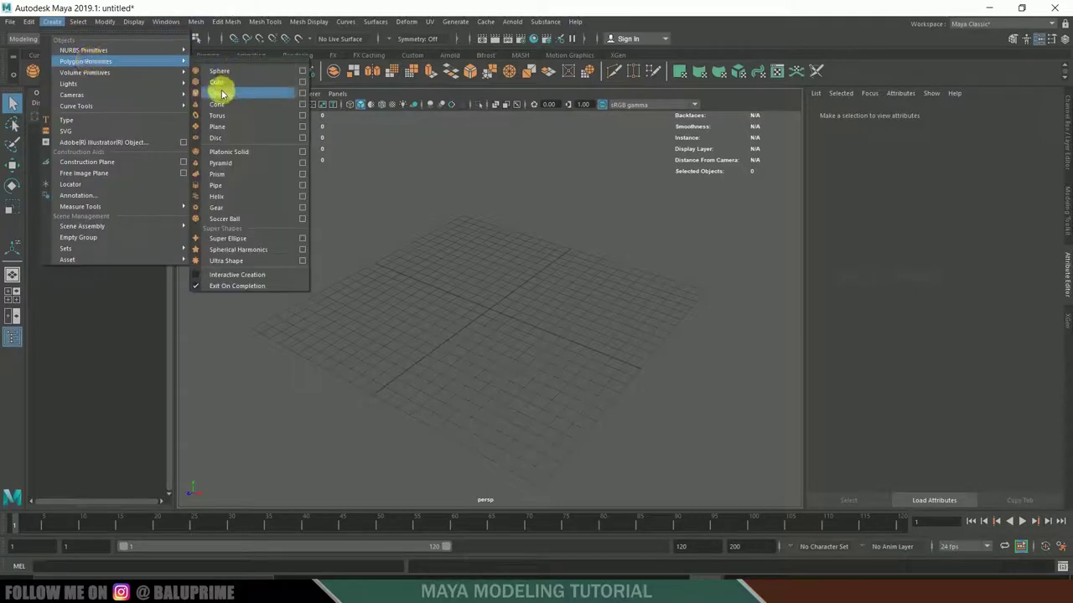
left_click(222, 94)
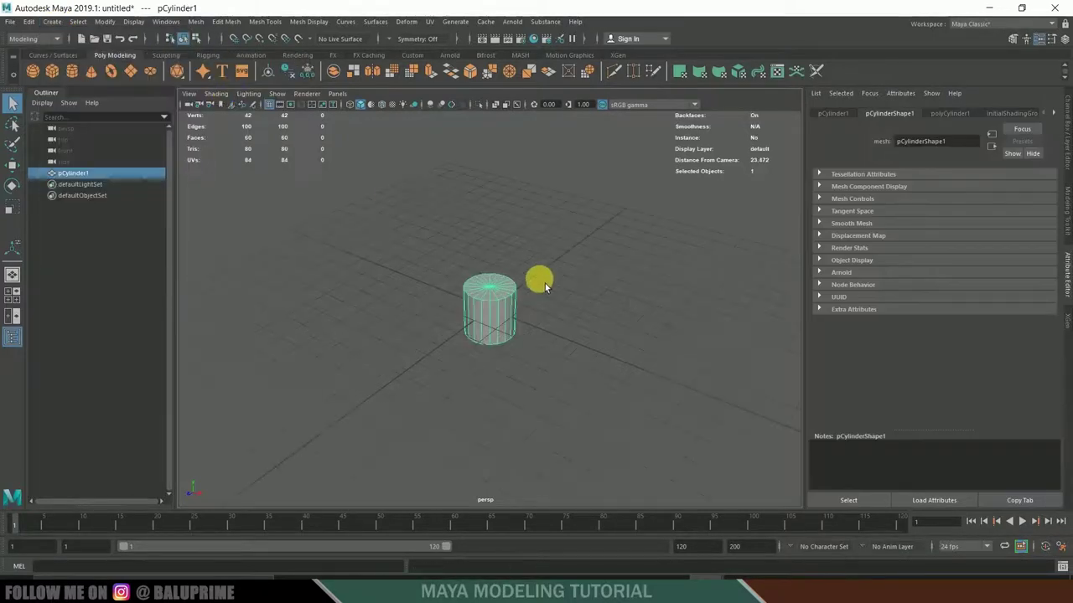
Step: Raise the cylinder above the grid and scale it up uniformly
left_click(11, 165)
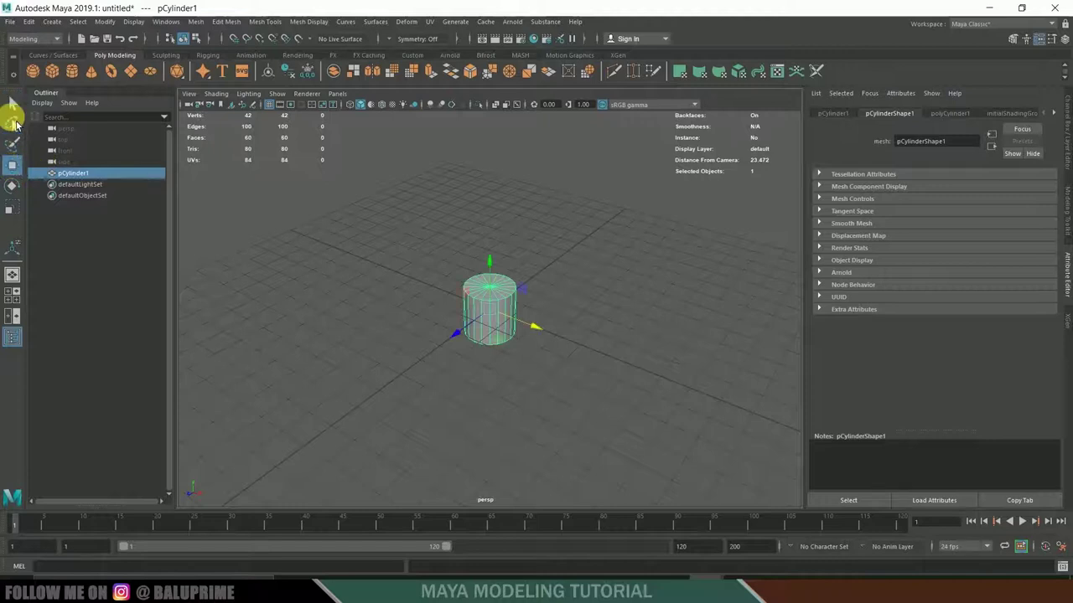
left_click_drag(497, 261, 503, 234)
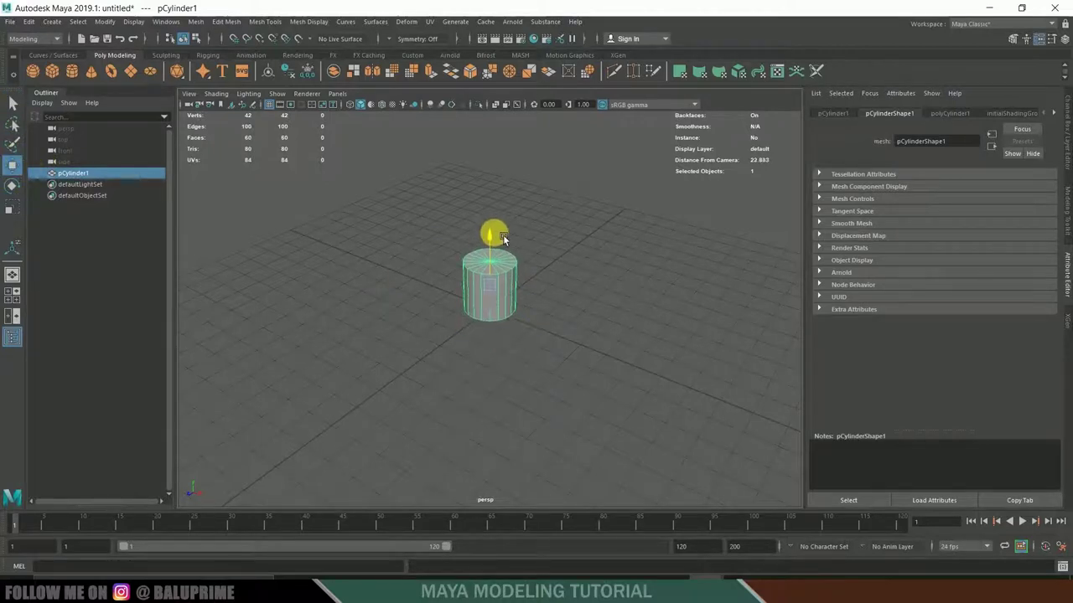
left_click(12, 209)
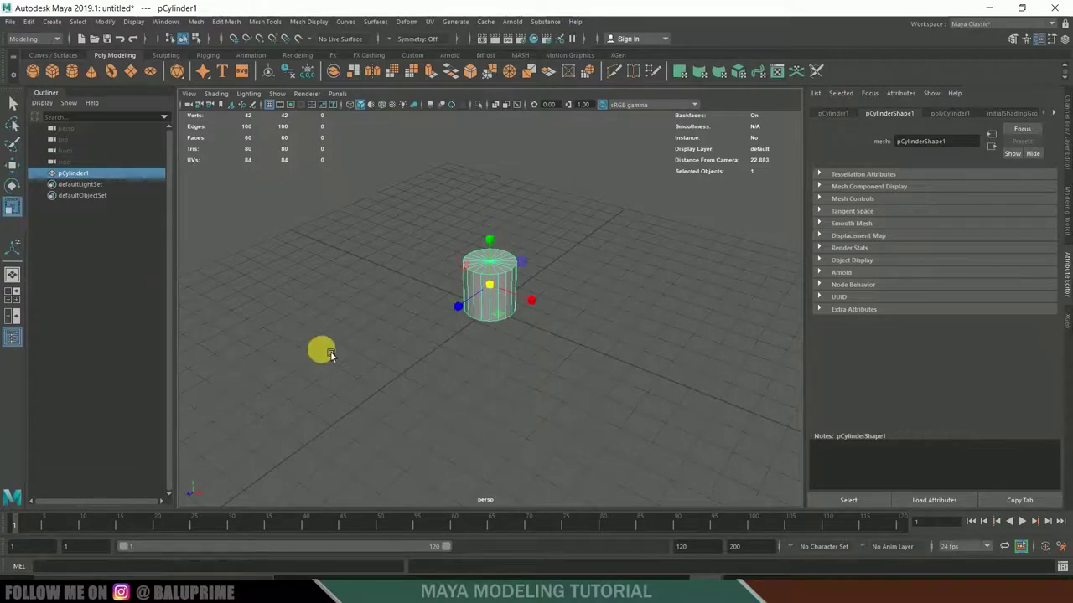
left_click_drag(490, 286, 575, 279)
key("w")
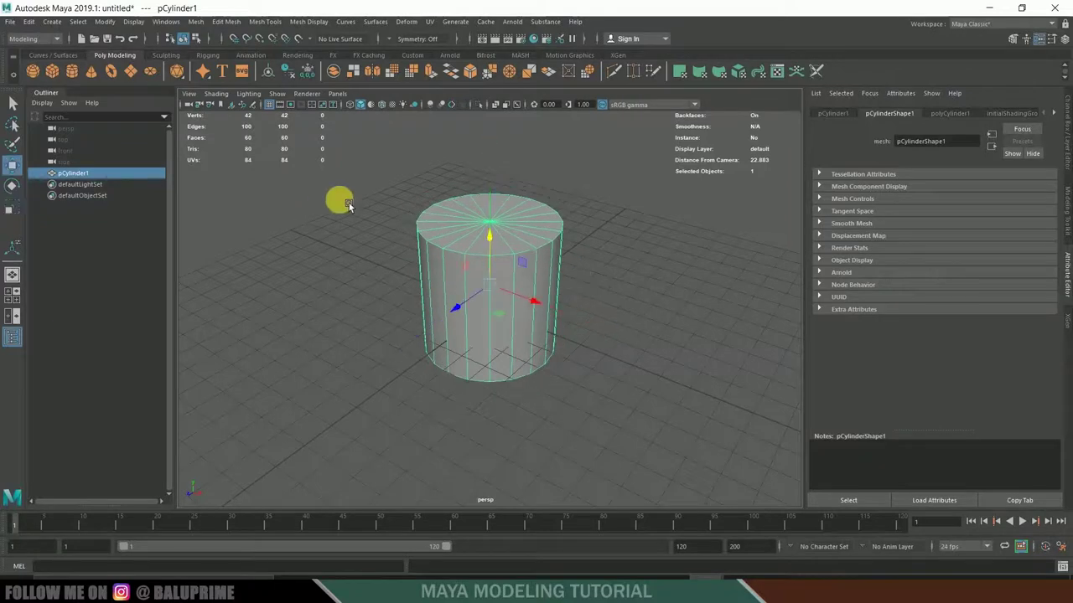
left_click_drag(492, 252, 601, 335)
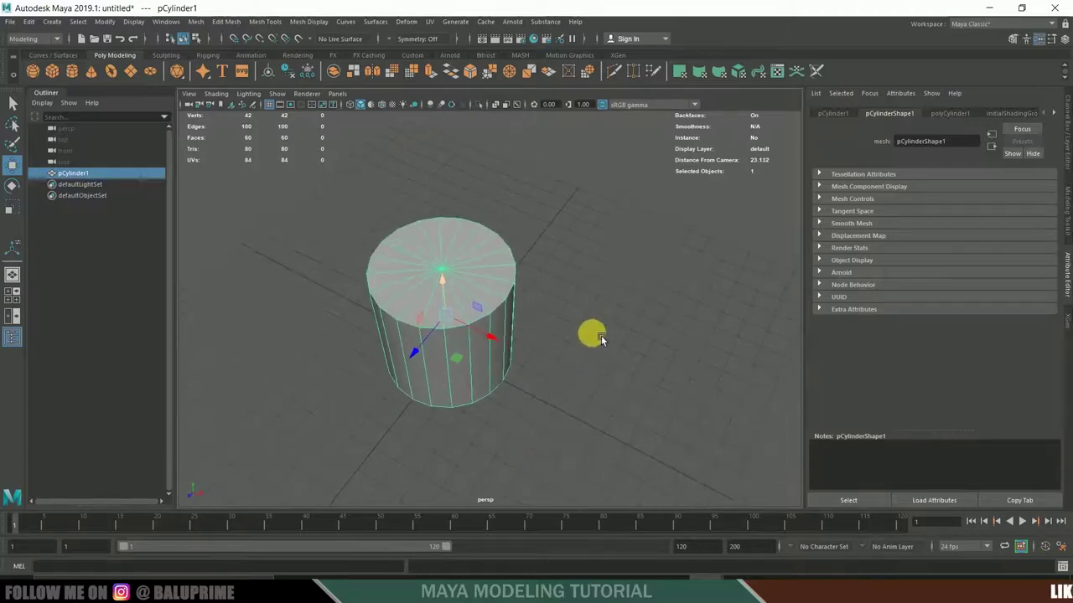
Step: Set the cylinder's Subdivisions Caps to 0 and Subdivisions Height to 8
left_click(951, 112)
double_click(914, 237)
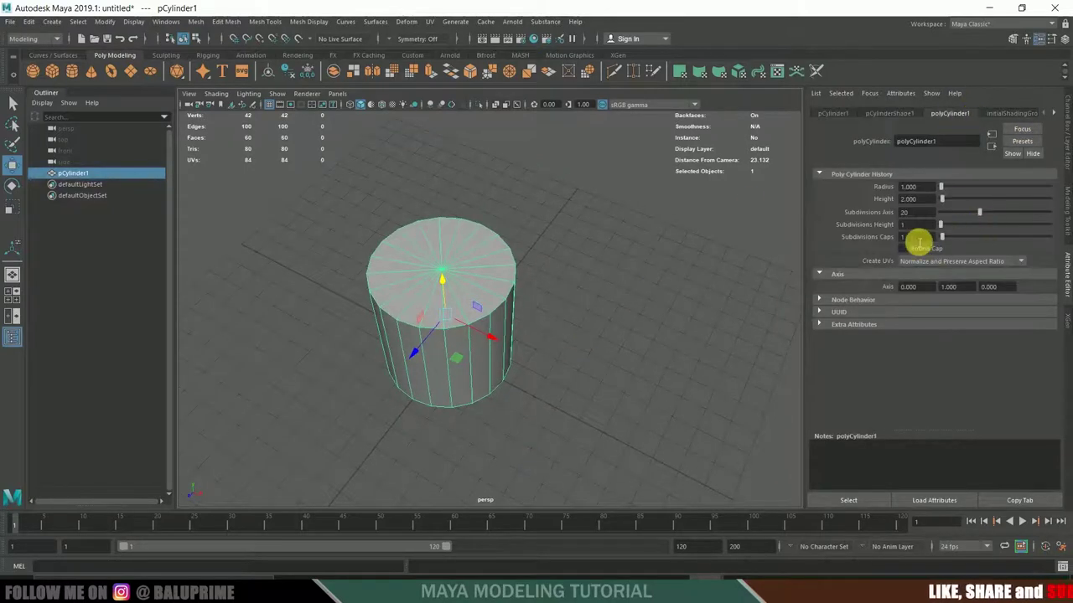
type("0")
key("Return")
double_click(915, 225)
type("8")
key("Return")
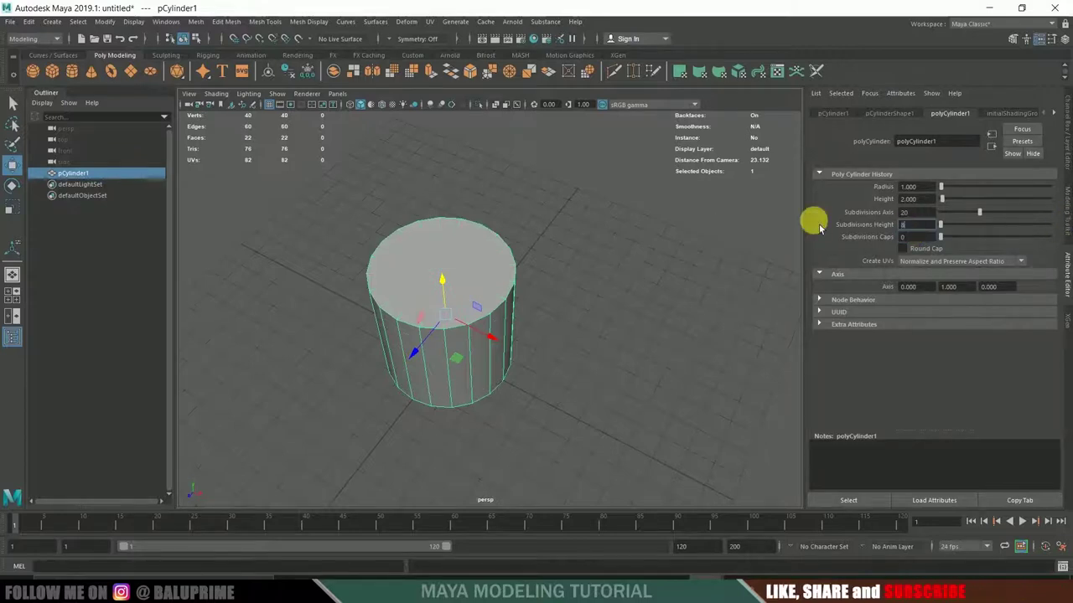
Step: Delete the cylinder's top face to leave an open-topped tube
right_click(443, 246)
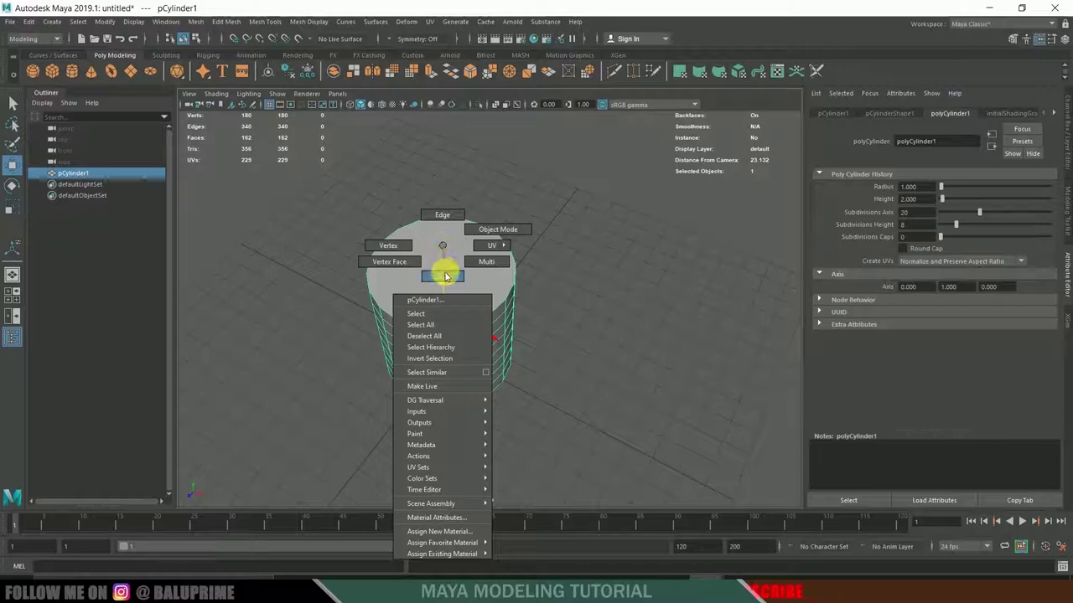
left_click(445, 277)
left_click(484, 271)
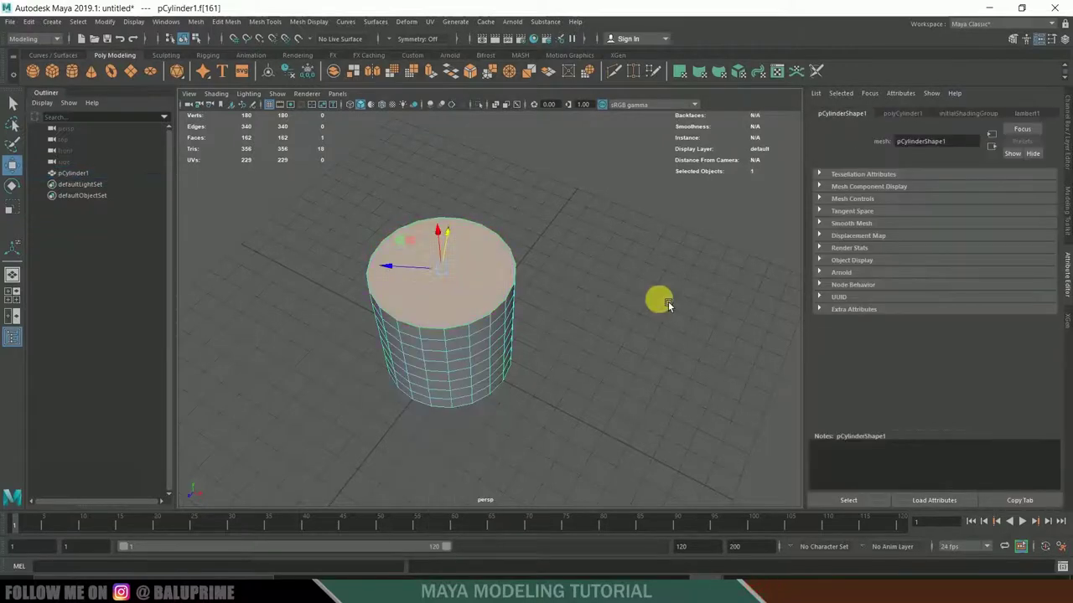
key("Delete")
left_click_drag(590, 310, 538, 288, "alt")
Step: Switch to Front view and enter vertex selection on the cylinder
key("space")
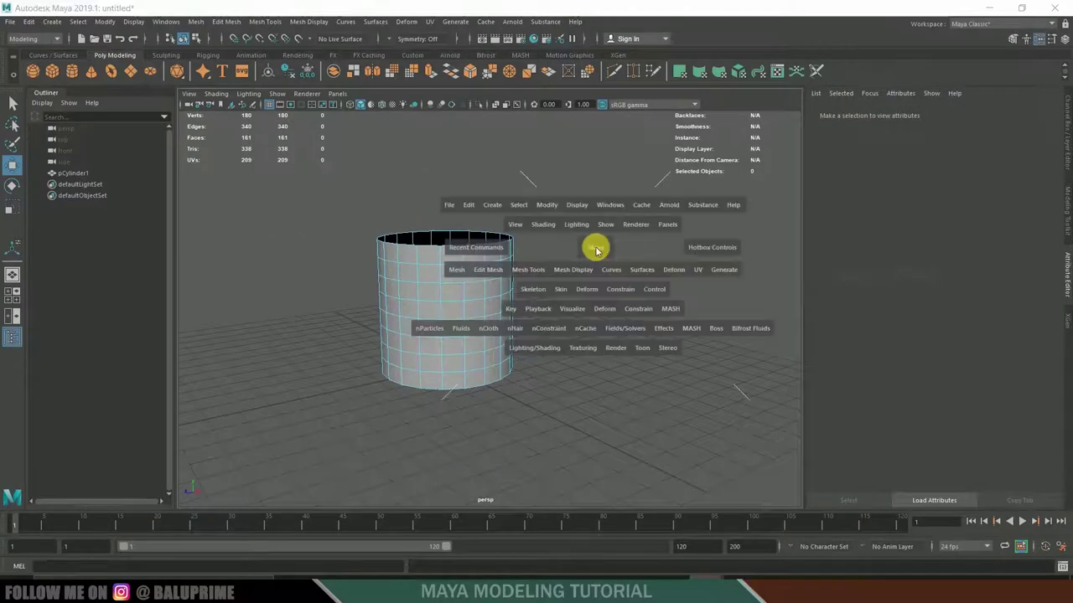
left_click_drag(596, 249, 605, 286)
scroll(612, 296, "up", 4)
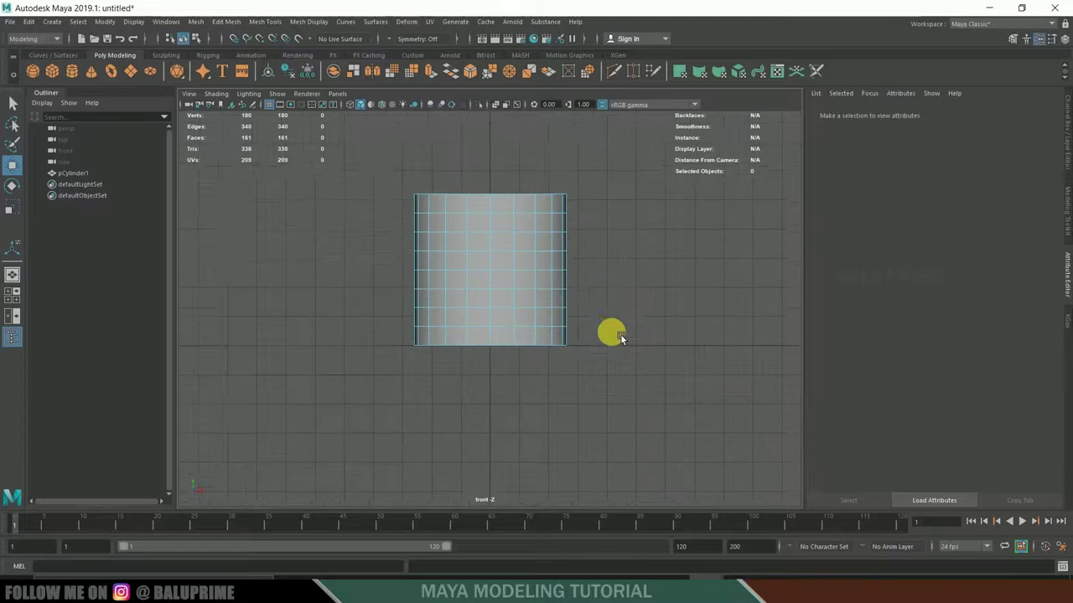
right_click(491, 284)
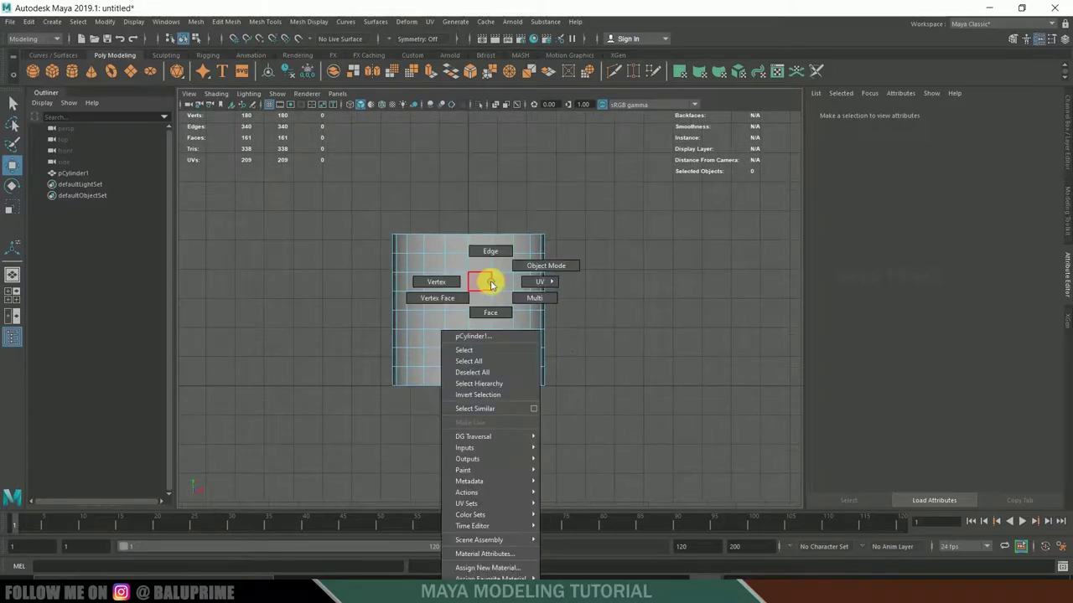
left_click(440, 282)
Step: Scale out progressively fewer upper vertex rows so the base tapers inward
left_click_drag(280, 184, 687, 376)
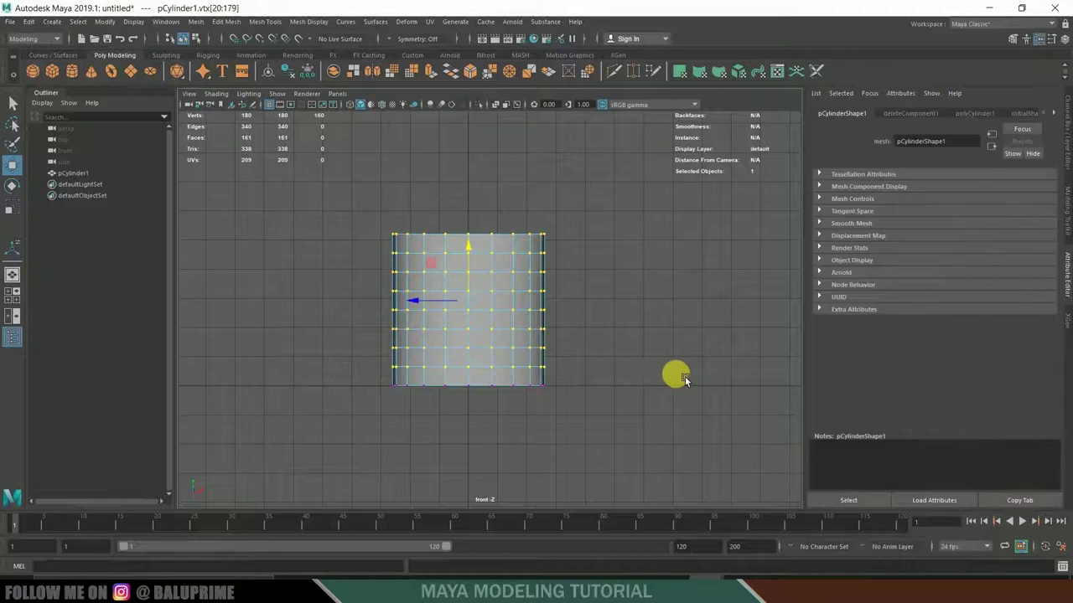
key("r")
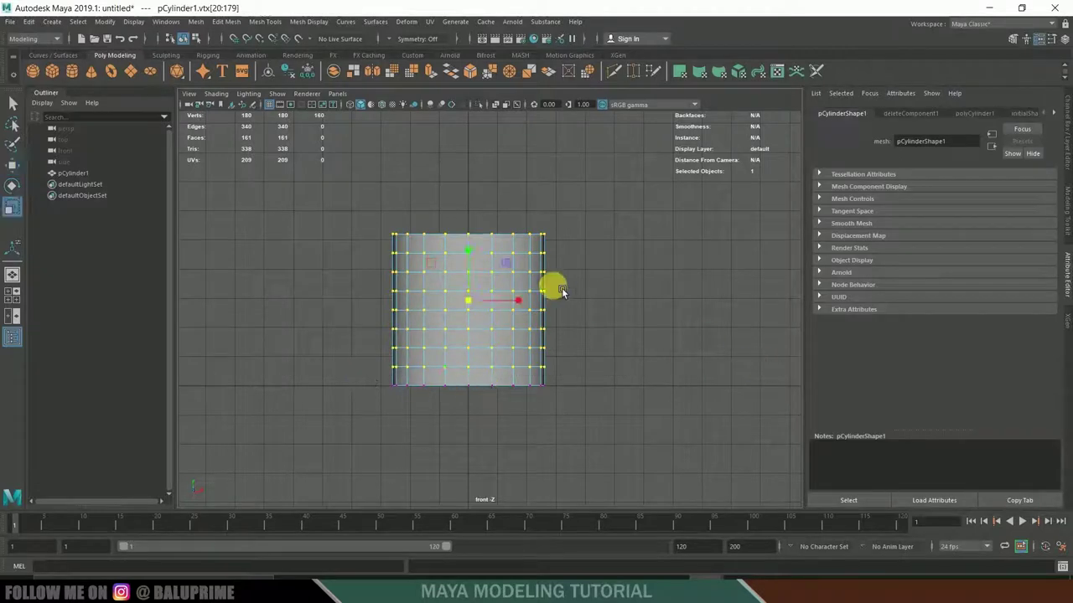
left_click_drag(471, 300, 485, 303)
left_click_drag(325, 196, 663, 360)
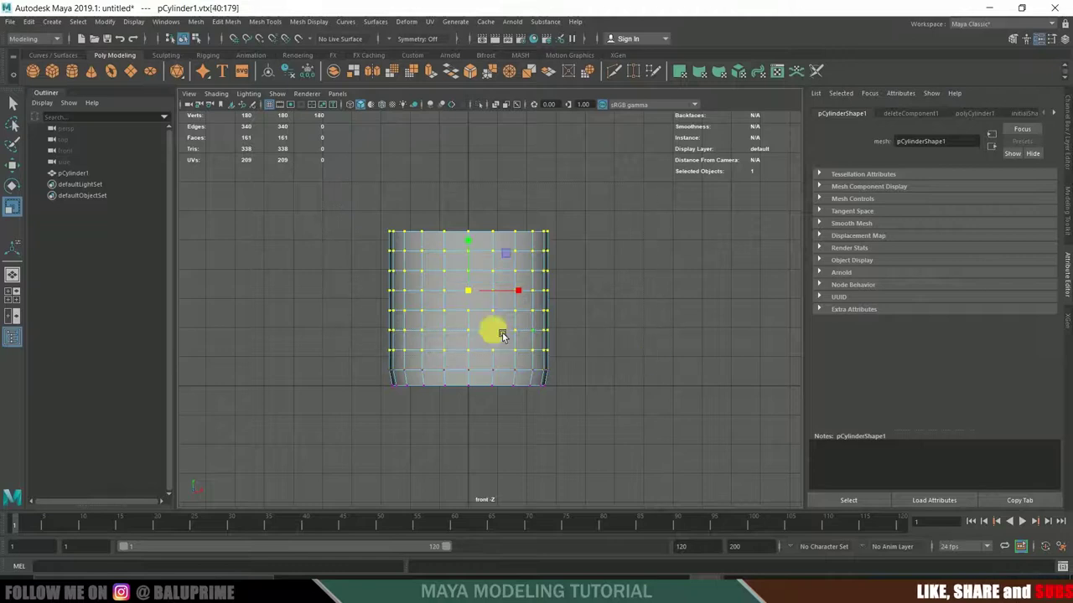
left_click_drag(480, 294, 483, 292)
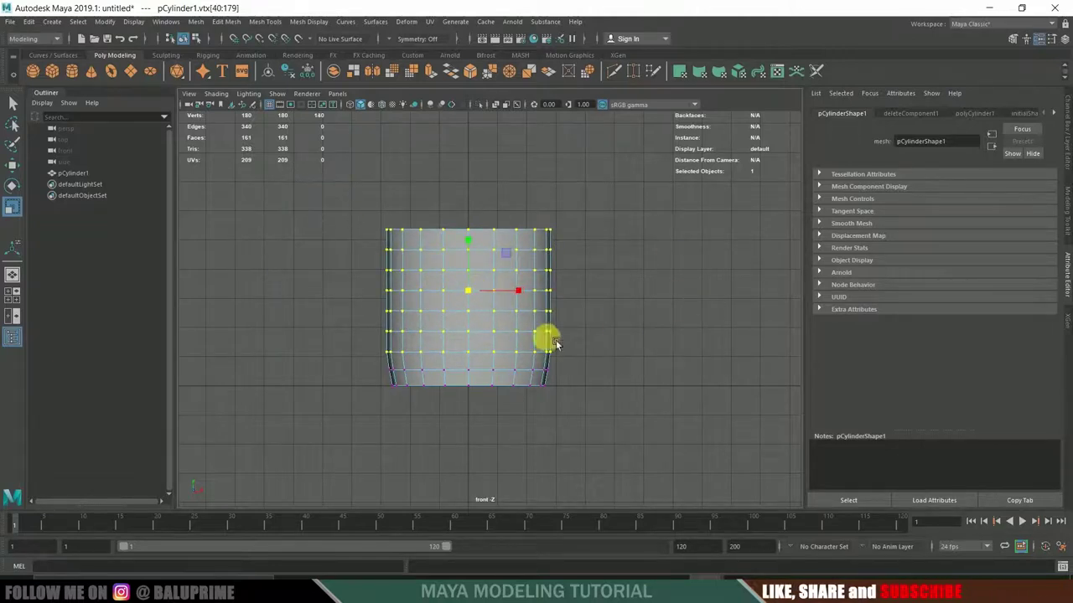
left_click_drag(337, 197, 663, 337)
left_click_drag(478, 282, 479, 285)
Step: Deselect the vertices, return to object mode and switch back to Perspective view
left_click(666, 338)
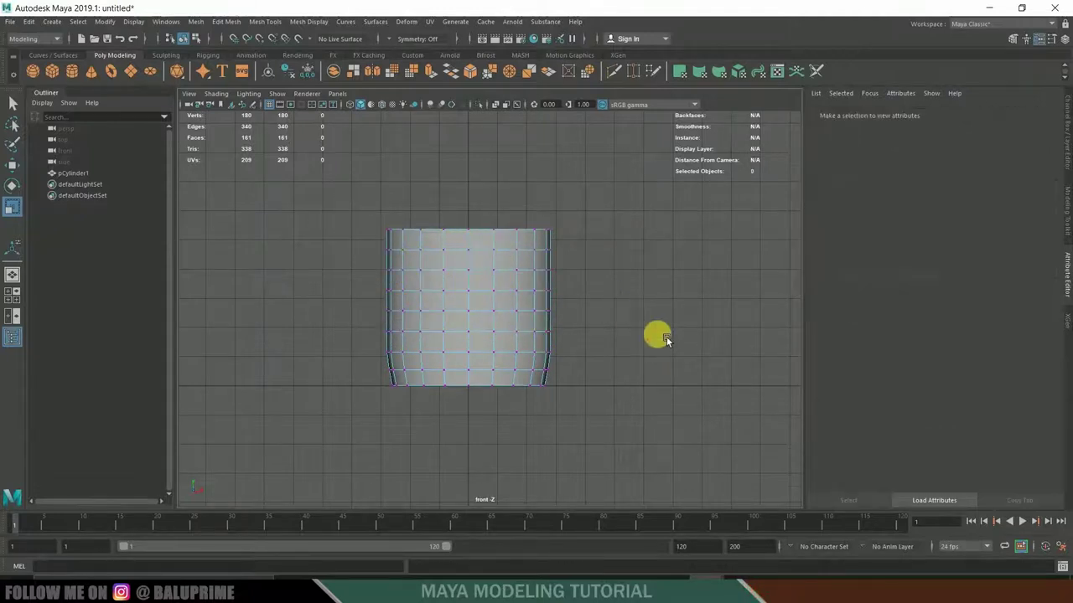
right_click_drag(539, 305, 553, 266)
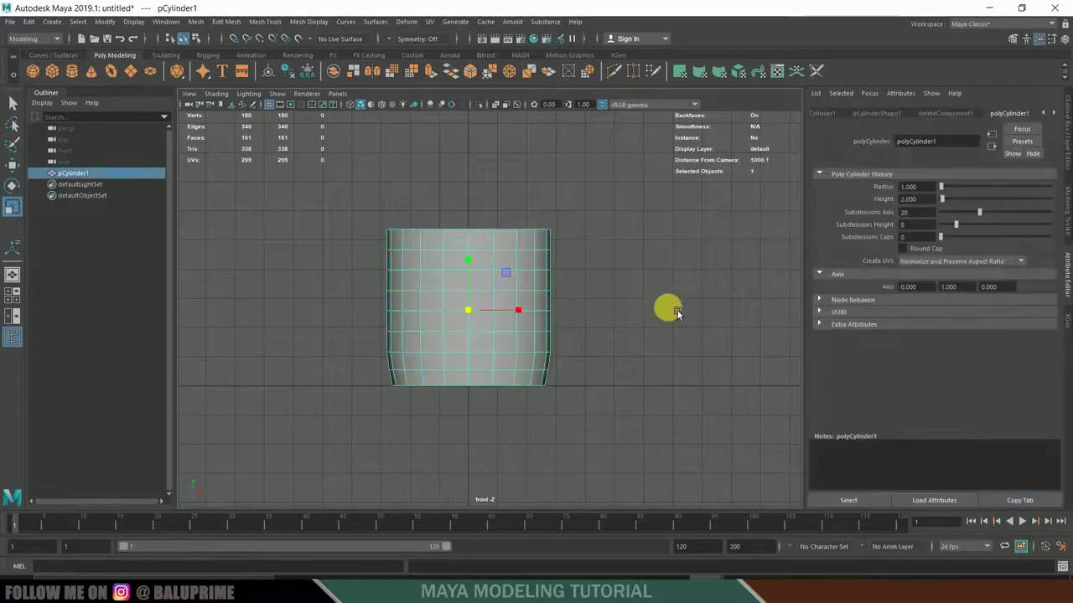
key("space")
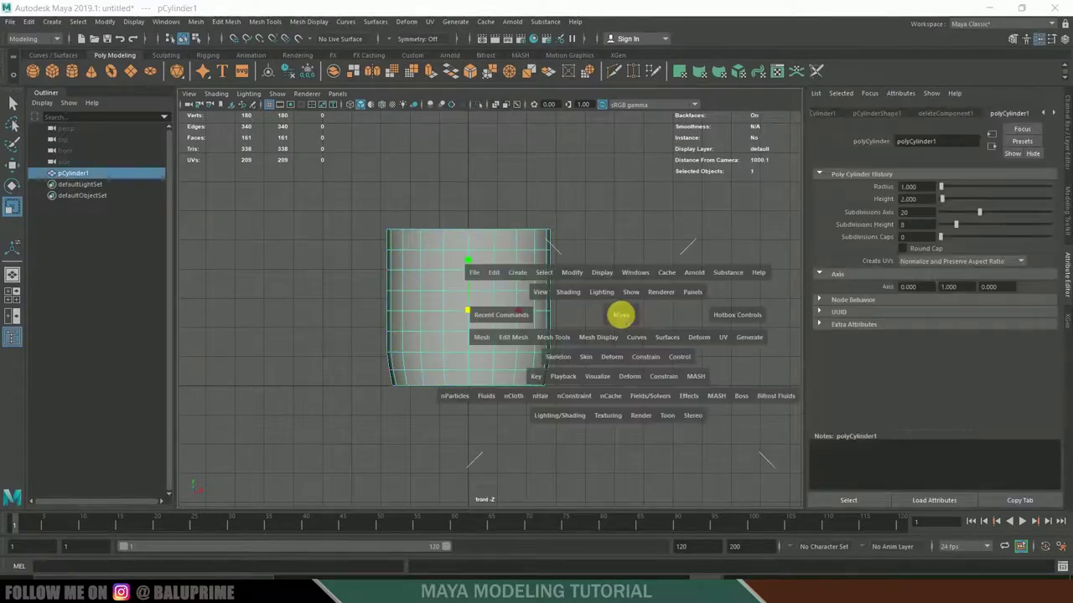
mouse_move(620, 309)
left_mouse_down()
mouse_move(620, 289)
mouse_move(622, 332)
mouse_move(627, 312)
left_mouse_up()
Step: Extrude all the cylinder's faces to a 0.1 thickness, then return to Object Mode
scroll(627, 312, "up", 4)
right_click(404, 285)
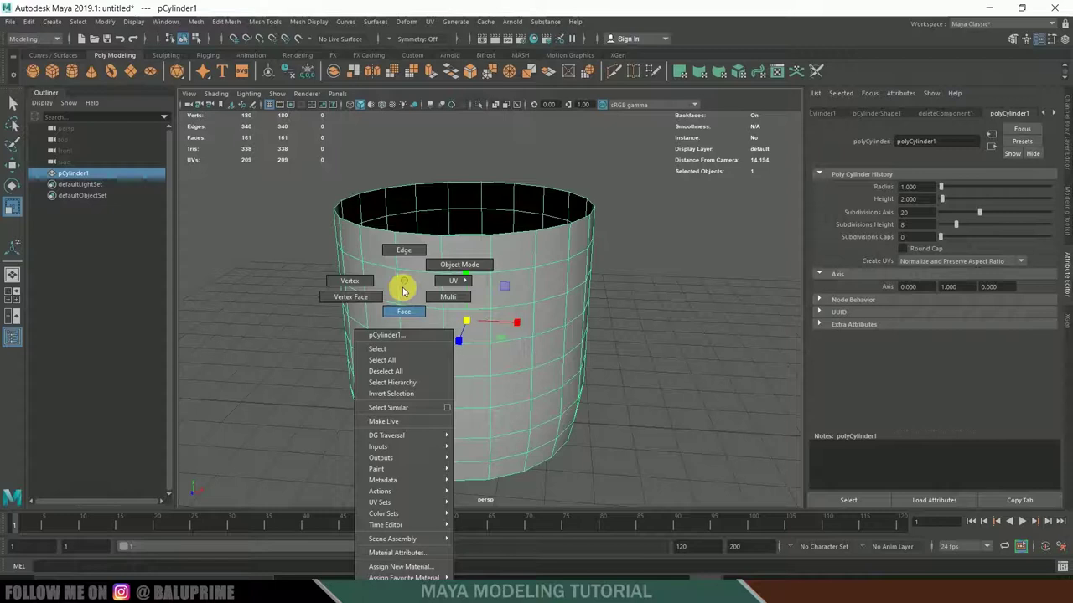
left_click(403, 311)
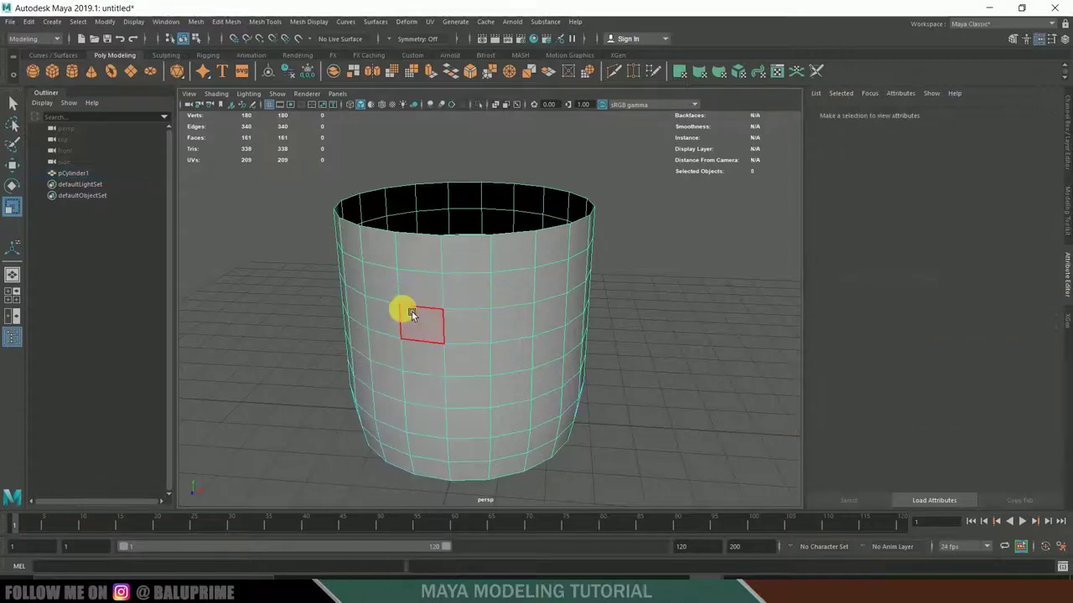
left_click_drag(365, 195, 697, 494)
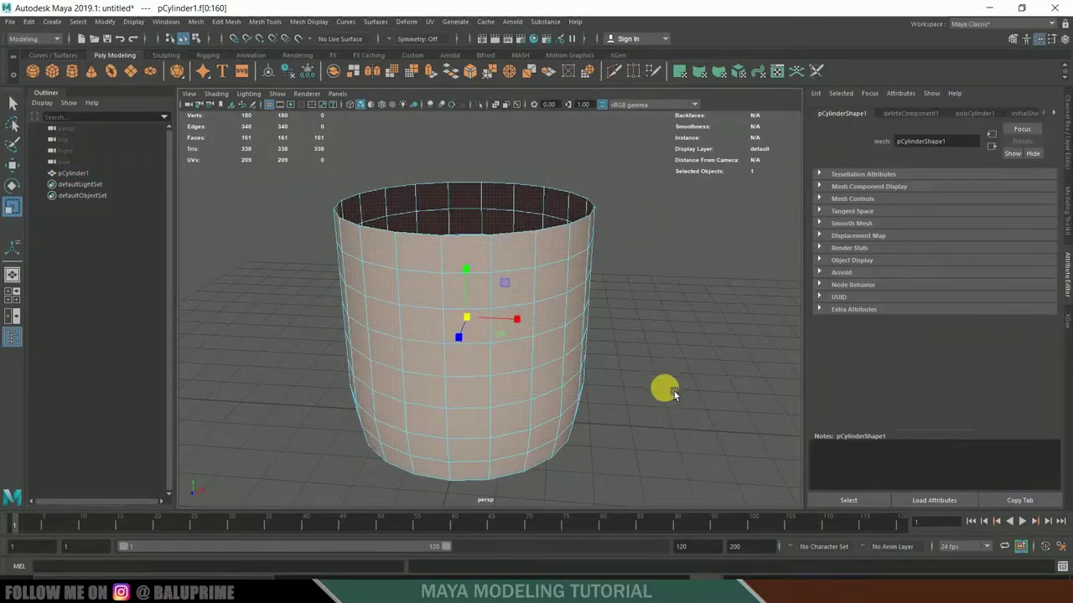
left_click(226, 23)
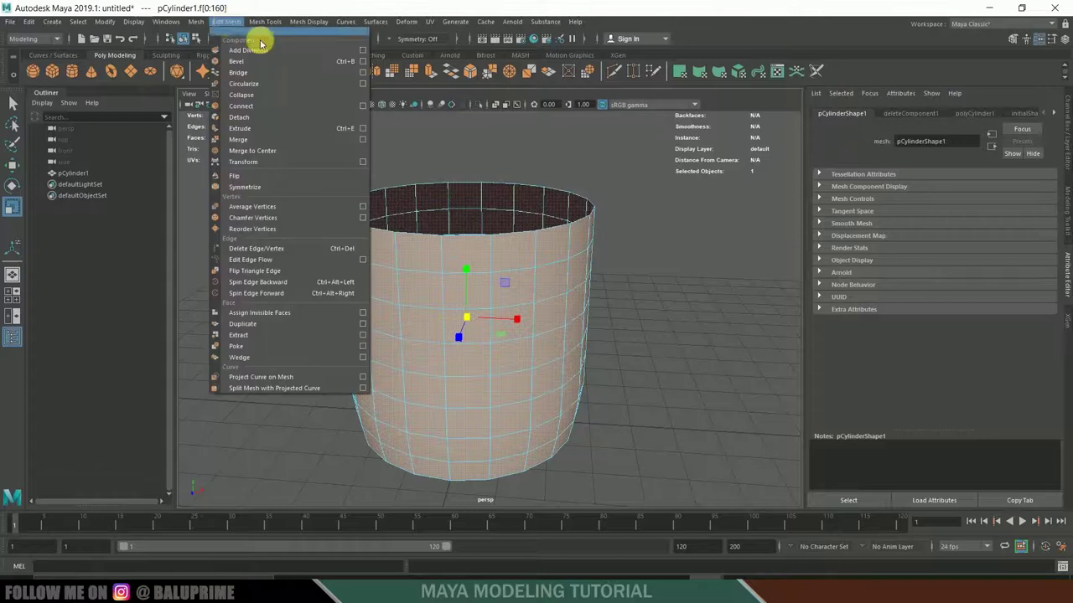
left_click(273, 127)
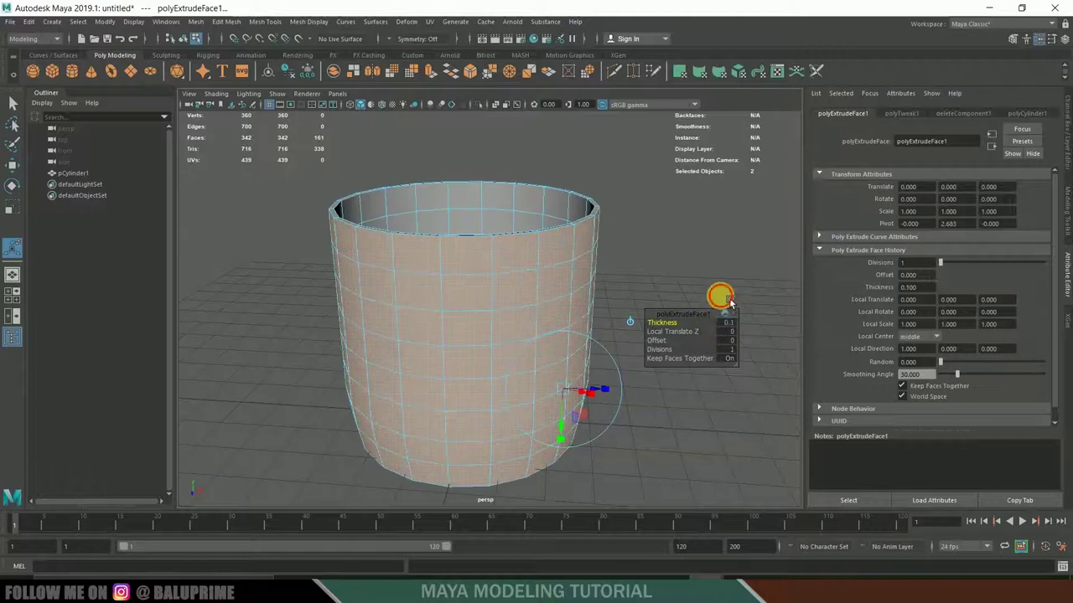
left_click(707, 239)
left_click_drag(624, 296, 482, 348, "alt")
right_click_drag(478, 350, 522, 266)
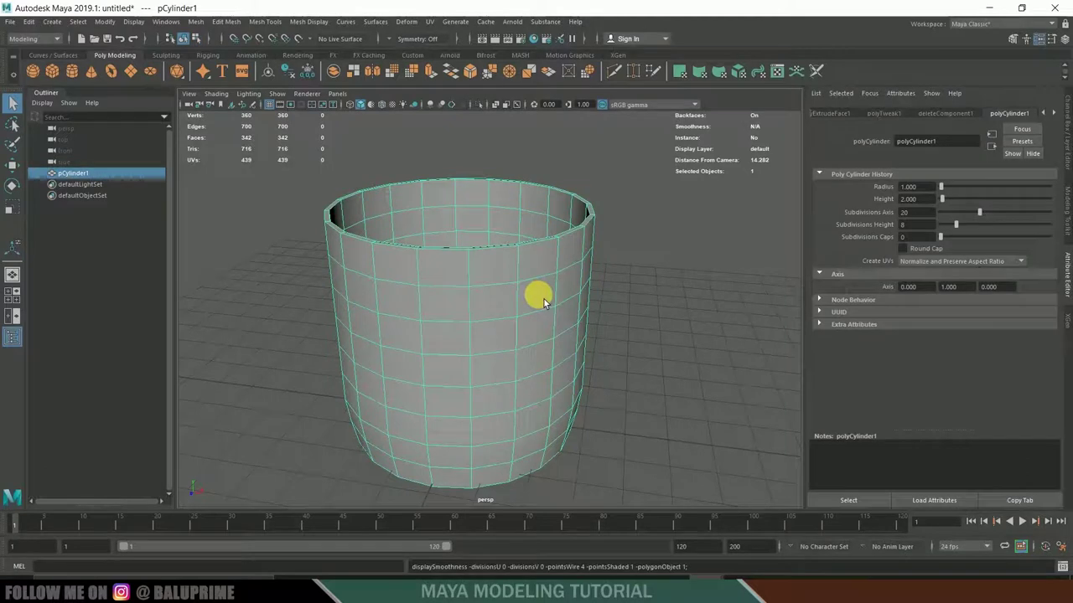
key("3")
left_click(711, 330)
left_click_drag(618, 293, 441, 336, "alt")
left_click_drag(410, 259, 405, 297, "alt")
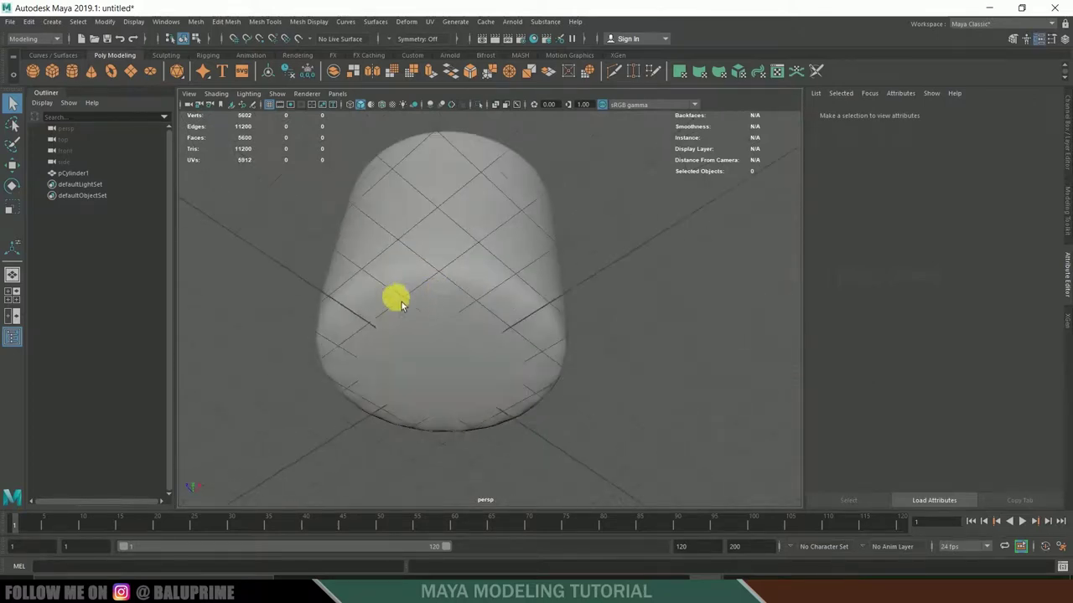
left_click_drag(602, 353, 582, 390, "alt")
left_click(566, 379)
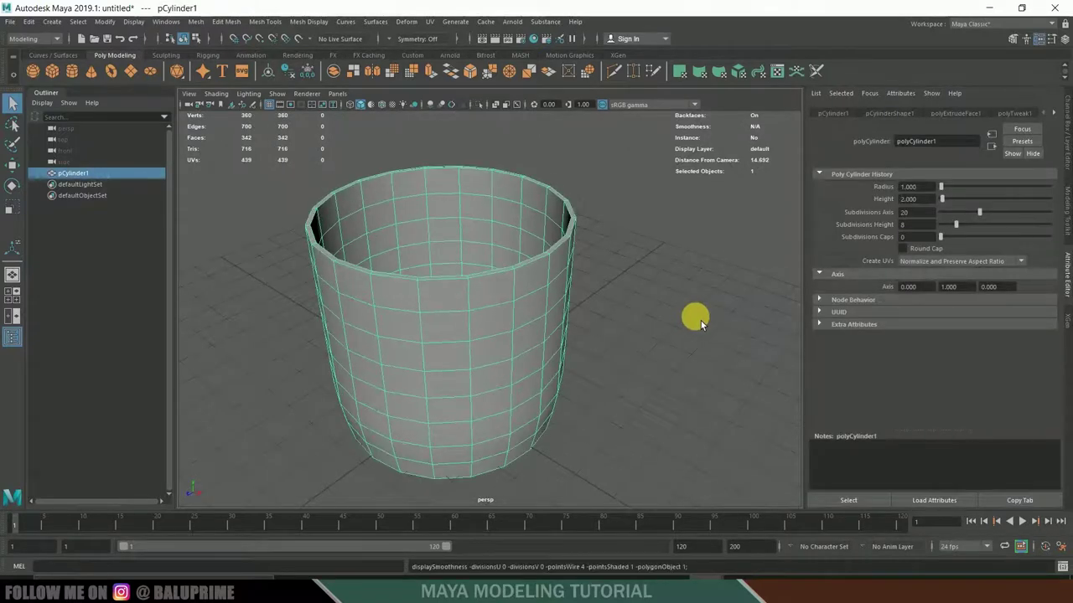
Step: In Edge mode, select the cup's inner rim edge loop and add the outer rim edges
scroll(587, 289, "up", 4)
left_click_drag(564, 273, 449, 292, "alt")
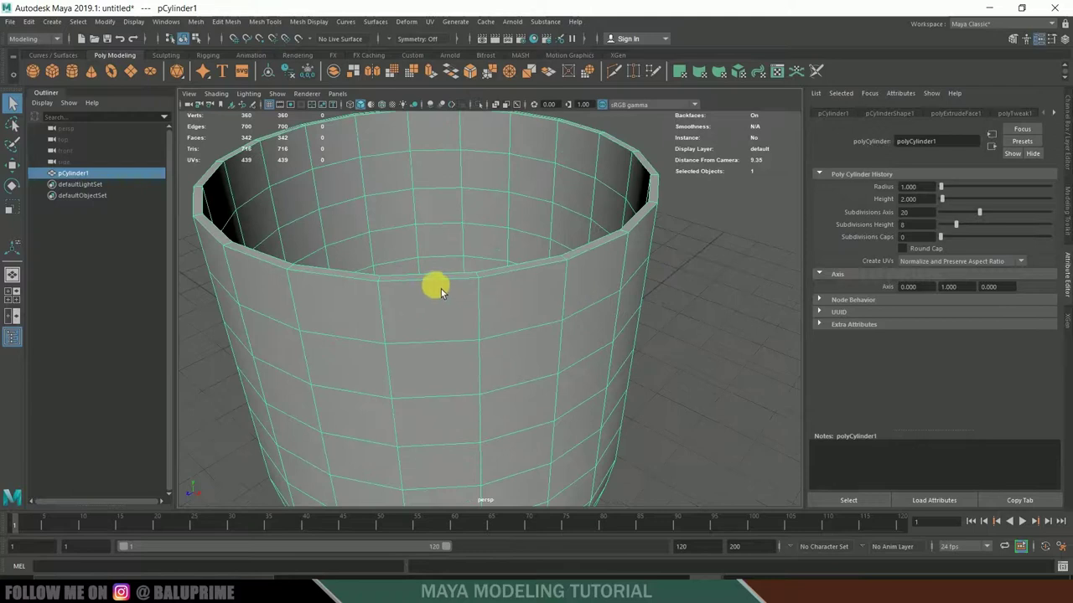
right_click(441, 289)
right_click_drag(436, 289, 432, 252)
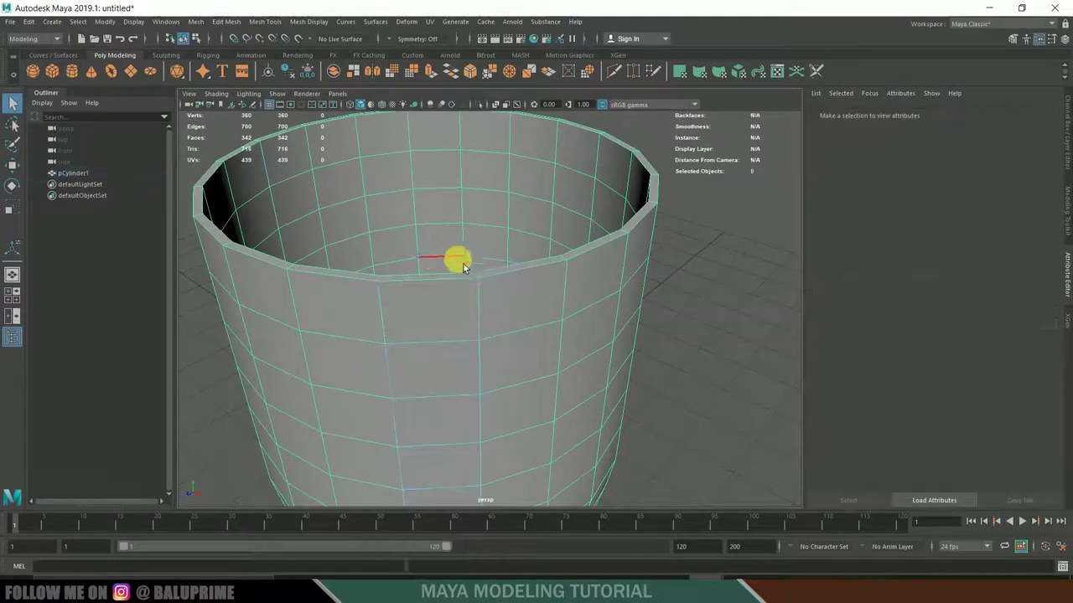
left_click(449, 285)
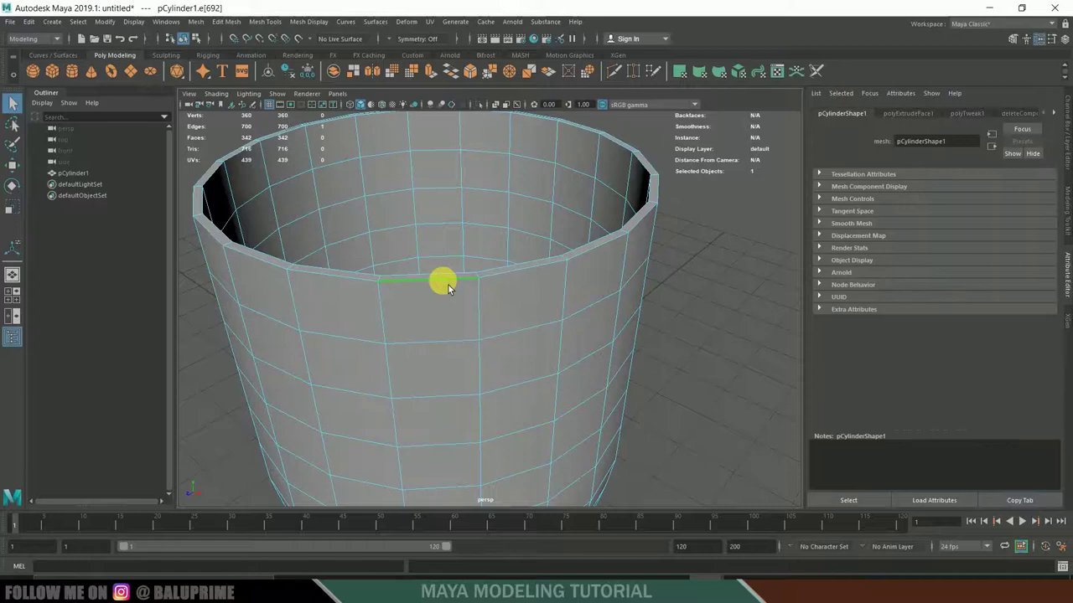
double_click(344, 281)
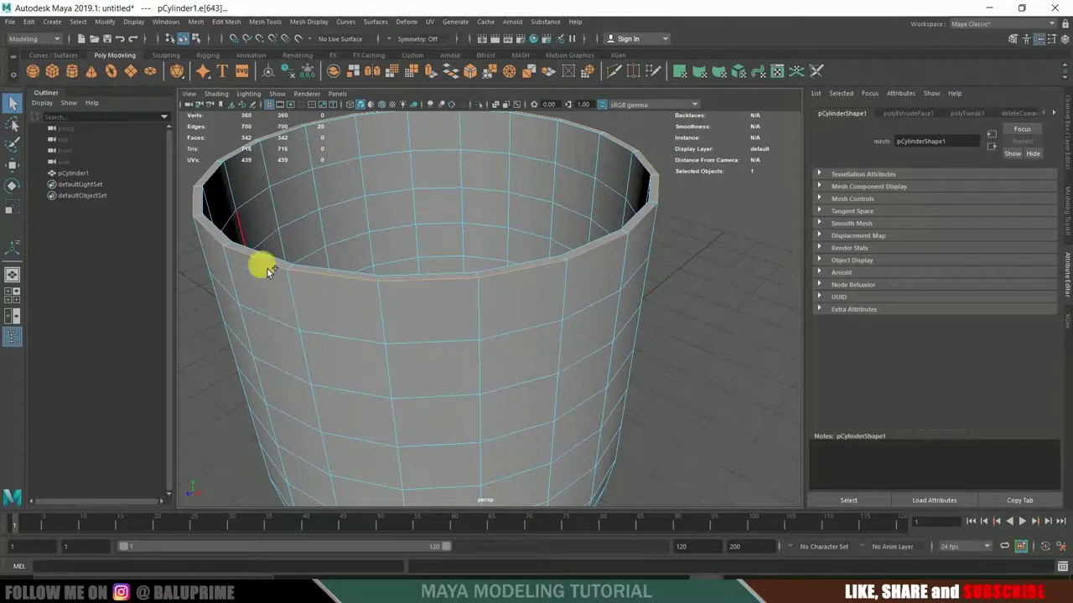
left_click(446, 278, "shift")
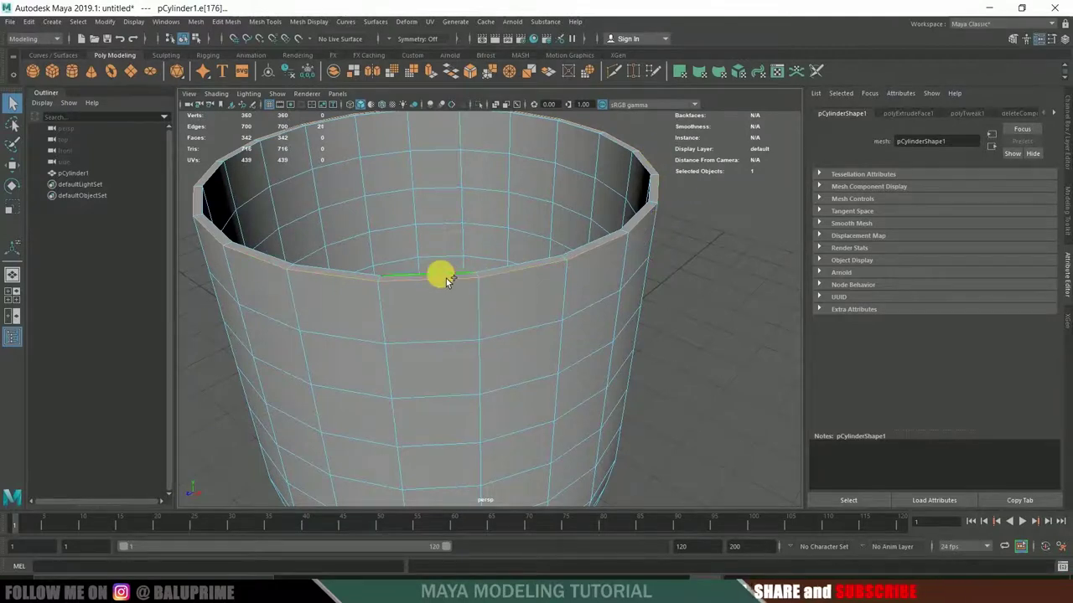
left_click(350, 277, "shift")
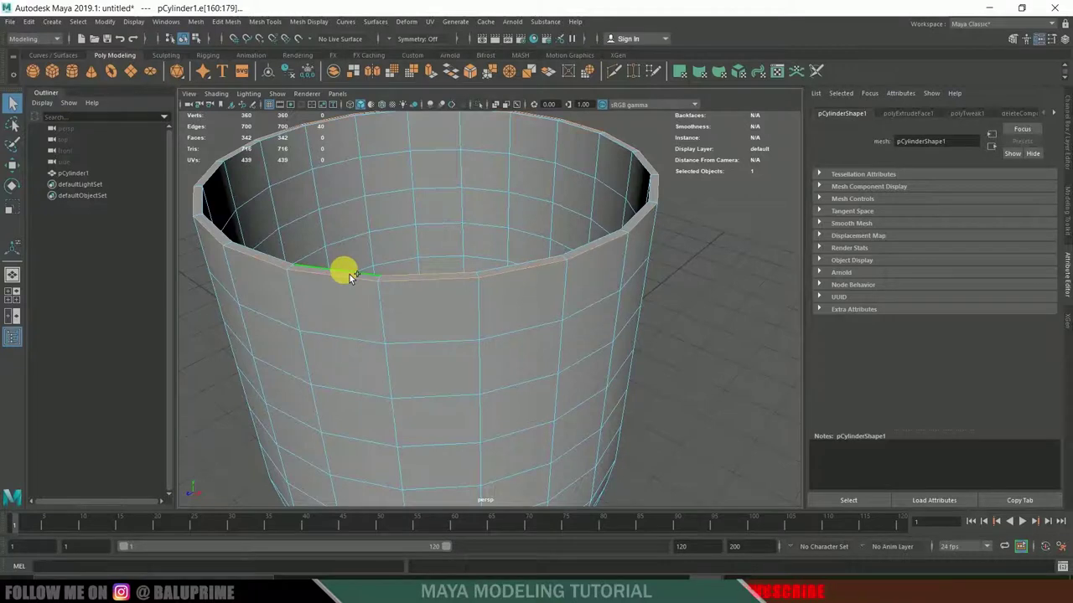
Step: Bevel the selected rim edges with a 0.2 fraction, then deselect the mesh
left_click_drag(553, 355, 558, 370, "alt")
left_click(225, 22)
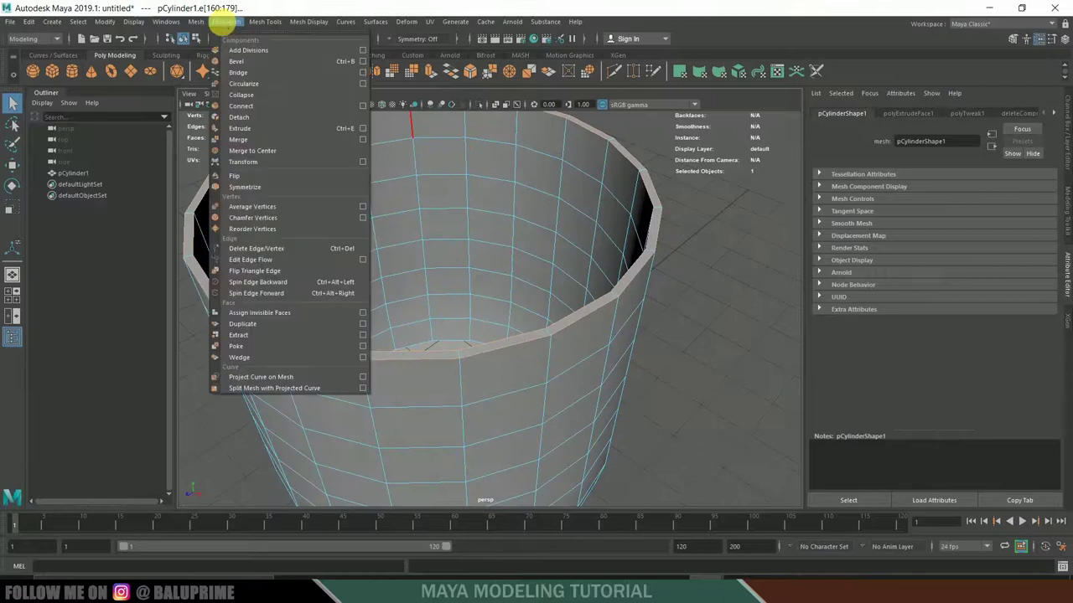
left_click(241, 57)
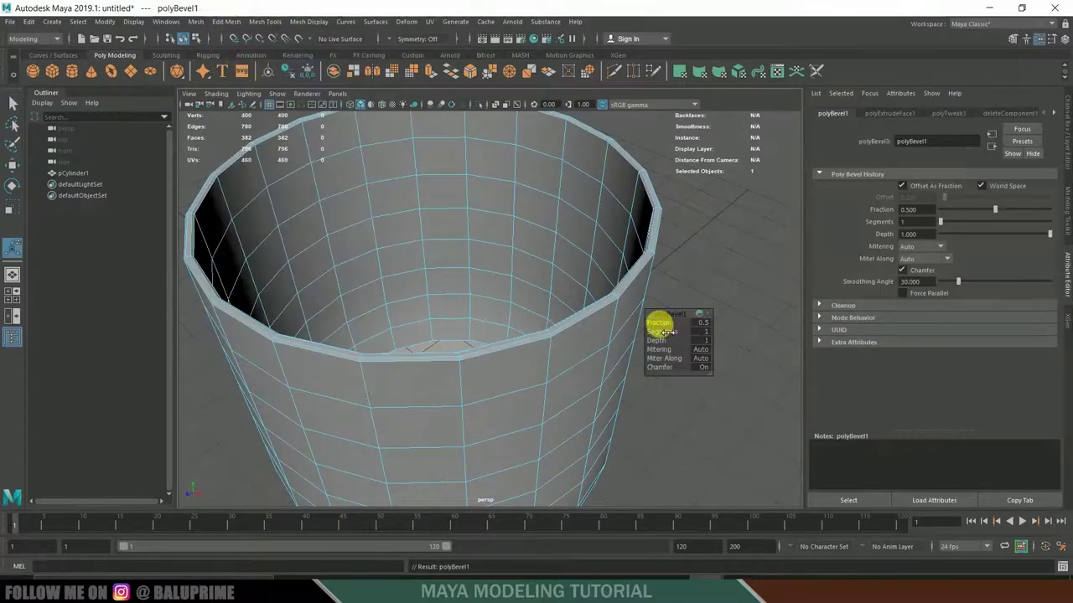
type(".2")
key("Return")
left_click(716, 295)
left_click_drag(627, 366, 658, 225, "alt")
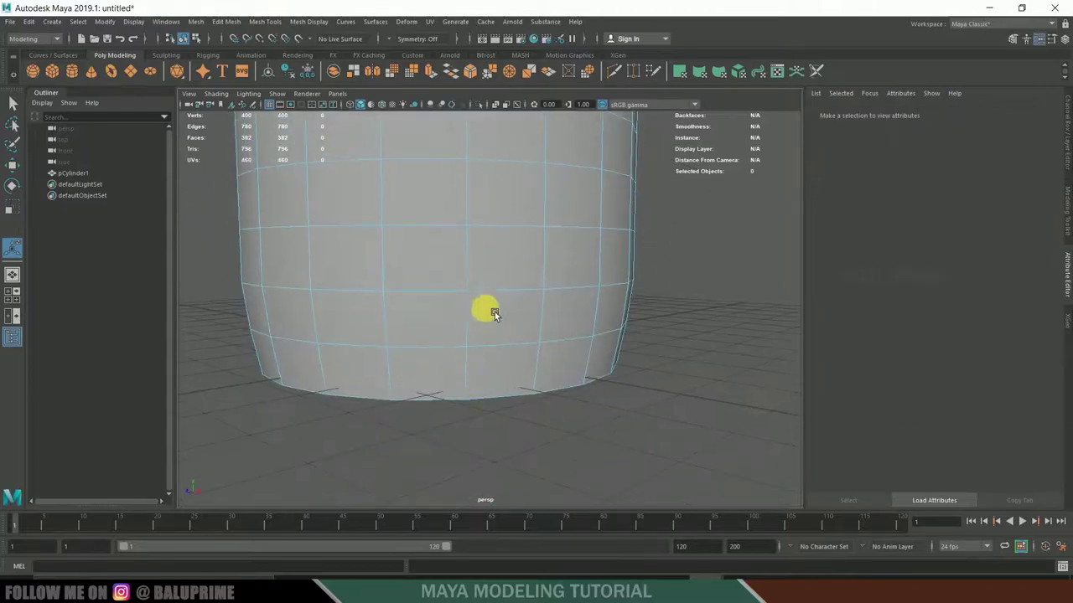
Step: Insert an edge loop around the cup just above its bottom edge with Insert Edge Loop
left_click(220, 22)
mouse_move(268, 26)
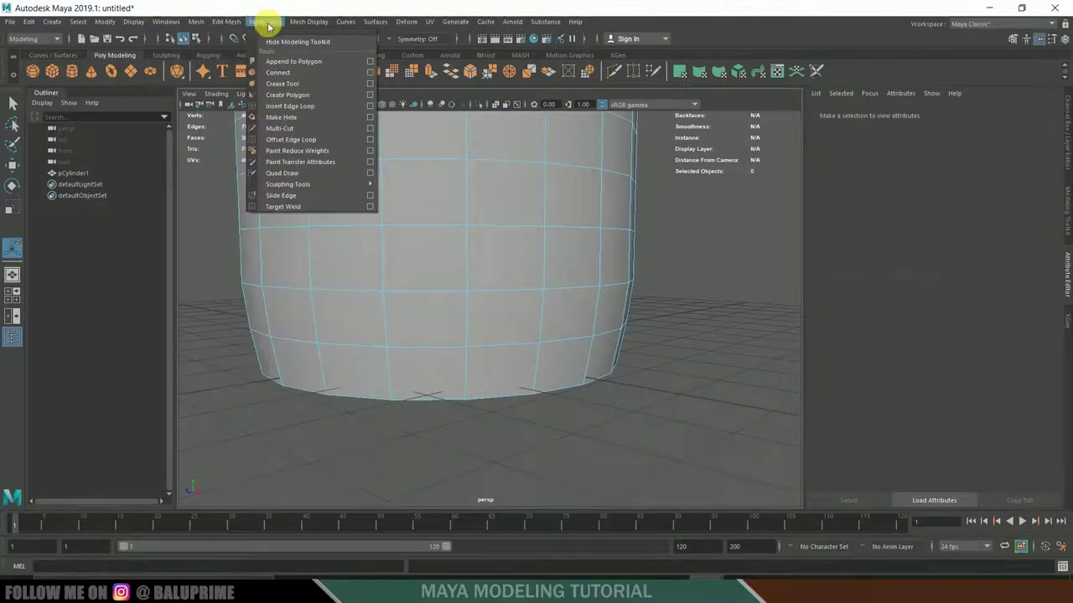
left_click(287, 106)
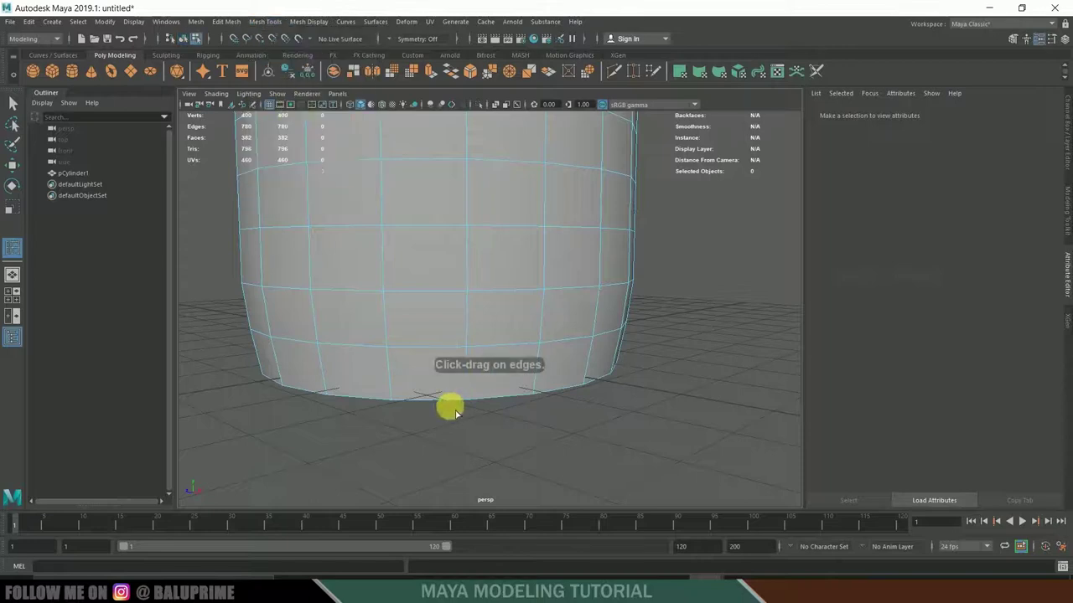
left_click_drag(450, 407, 446, 303, "alt")
middle_click_drag(446, 304, 411, 249, "alt")
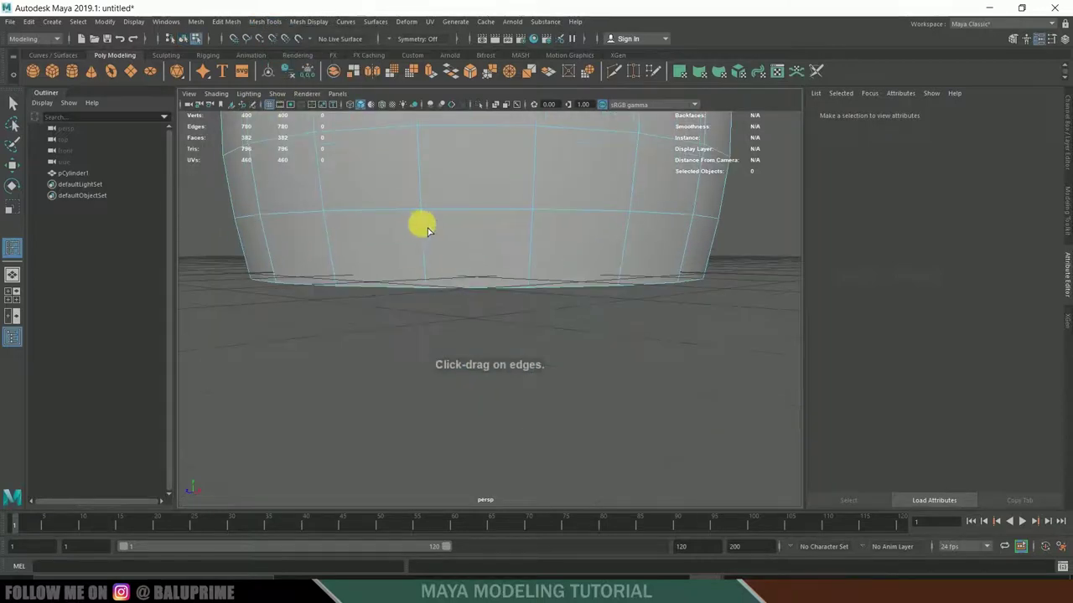
left_click(432, 289)
left_click_drag(527, 345, 493, 333, "alt")
right_click_drag(450, 216, 452, 246)
Step: Extrude the cup's bottom face and scale it inward to form an inset base ring
key("w")
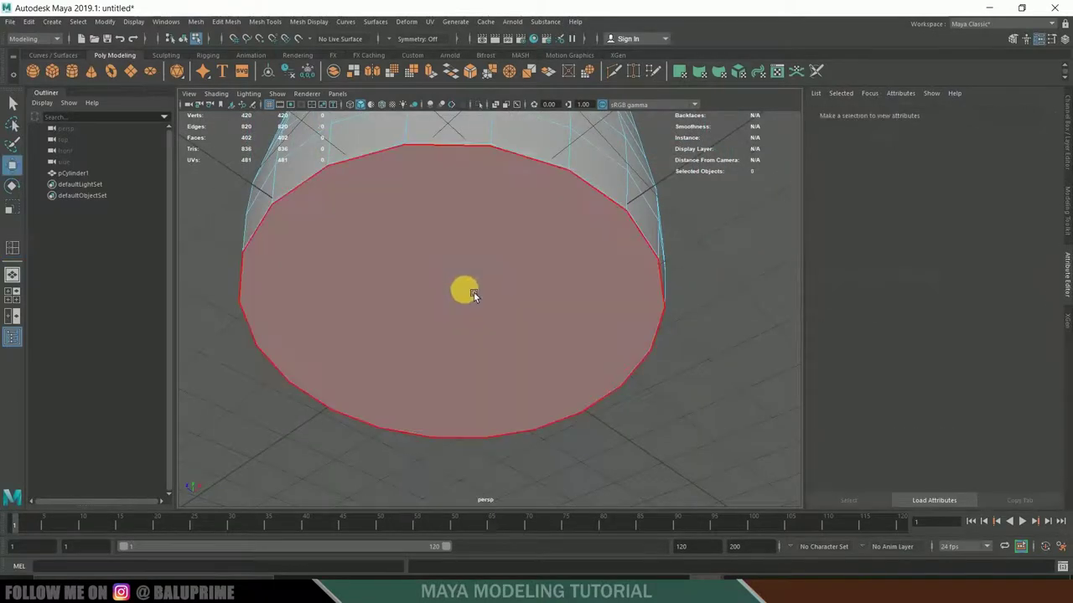
left_click(473, 293)
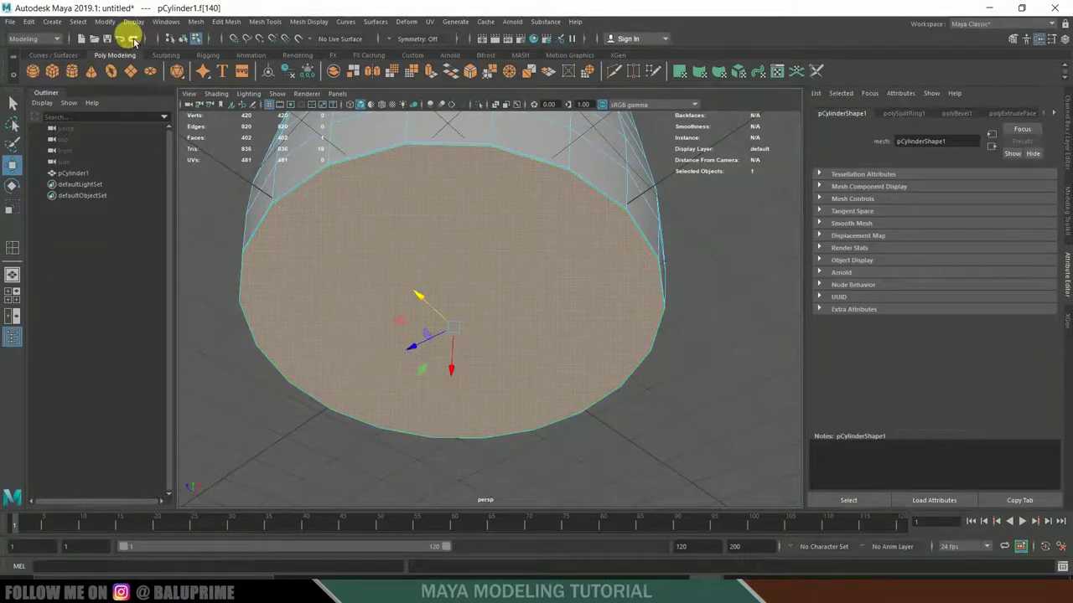
left_click(238, 25)
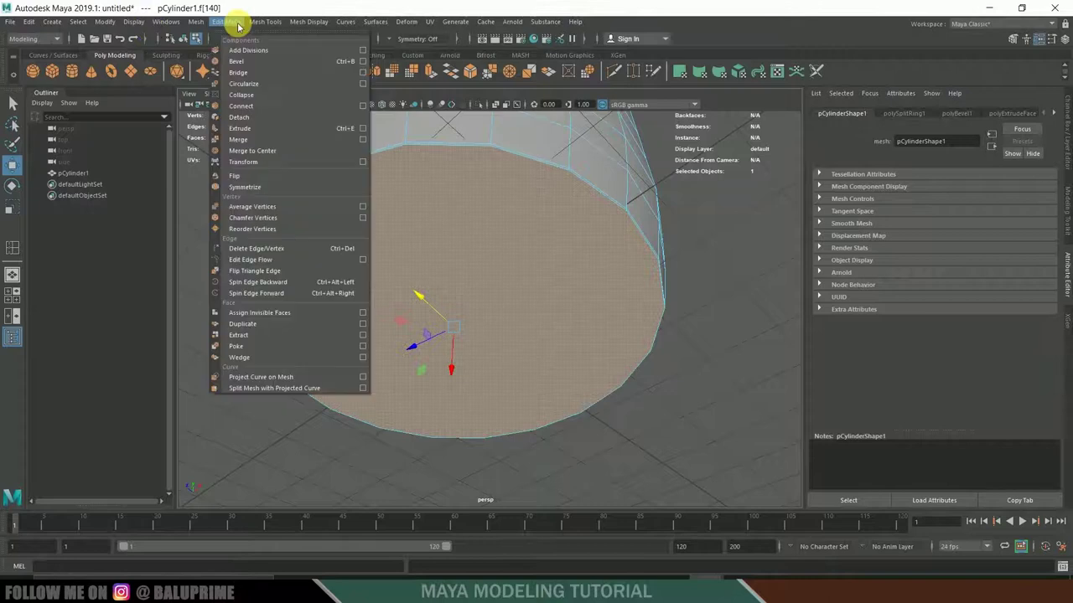
left_click(242, 128)
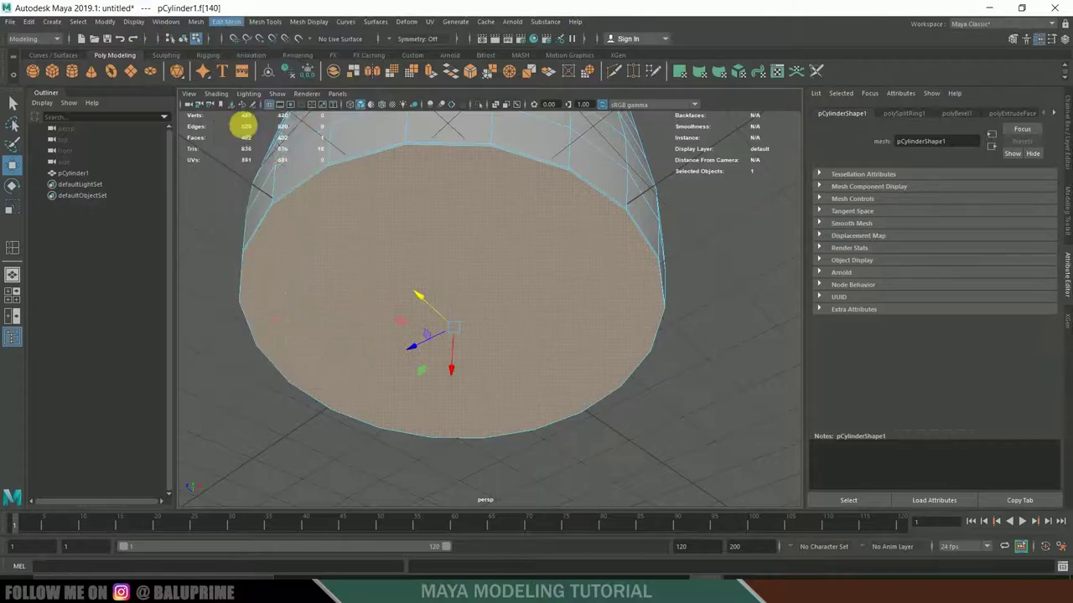
key("r")
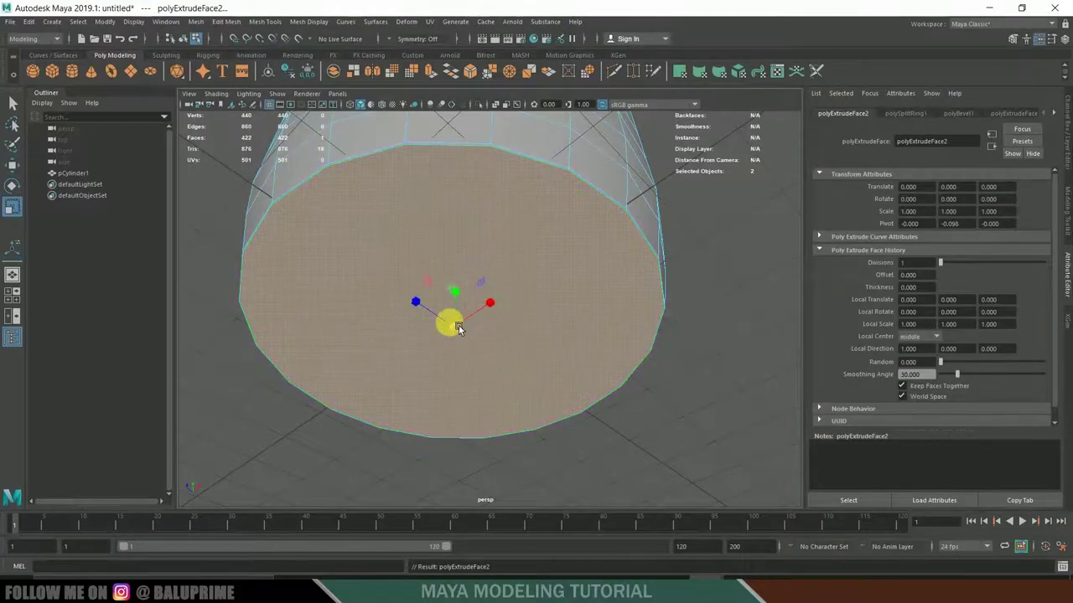
left_click_drag(458, 331, 452, 335)
left_click(719, 272)
left_click_drag(719, 272, 667, 279, "alt")
right_click_drag(388, 268, 436, 249)
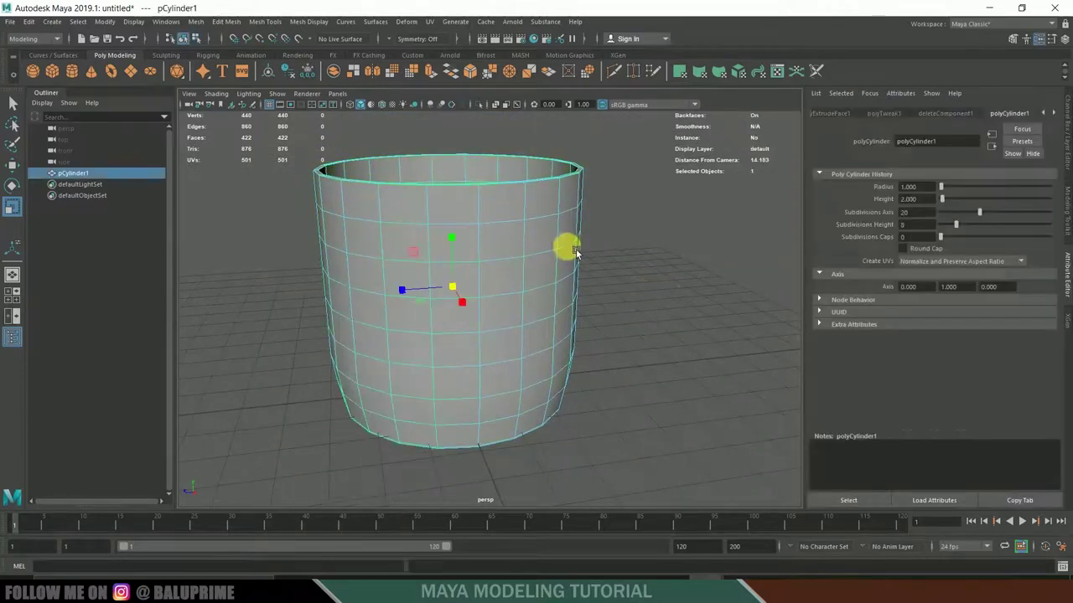
Step: Preview the cup smoothed with key 3 and orbit around to inspect its base
key("3")
left_click(664, 305)
left_click_drag(665, 305, 599, 239, "alt")
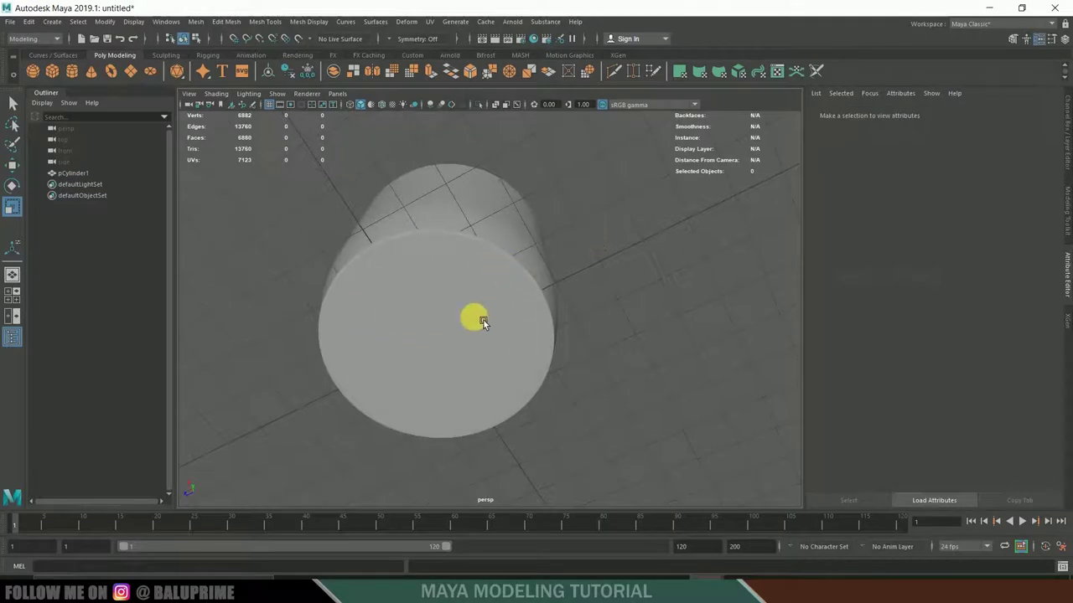
left_click_drag(656, 210, 577, 391, "alt")
left_click_drag(598, 382, 575, 337, "alt")
key("w")
left_click_drag(624, 393, 312, 403, "alt")
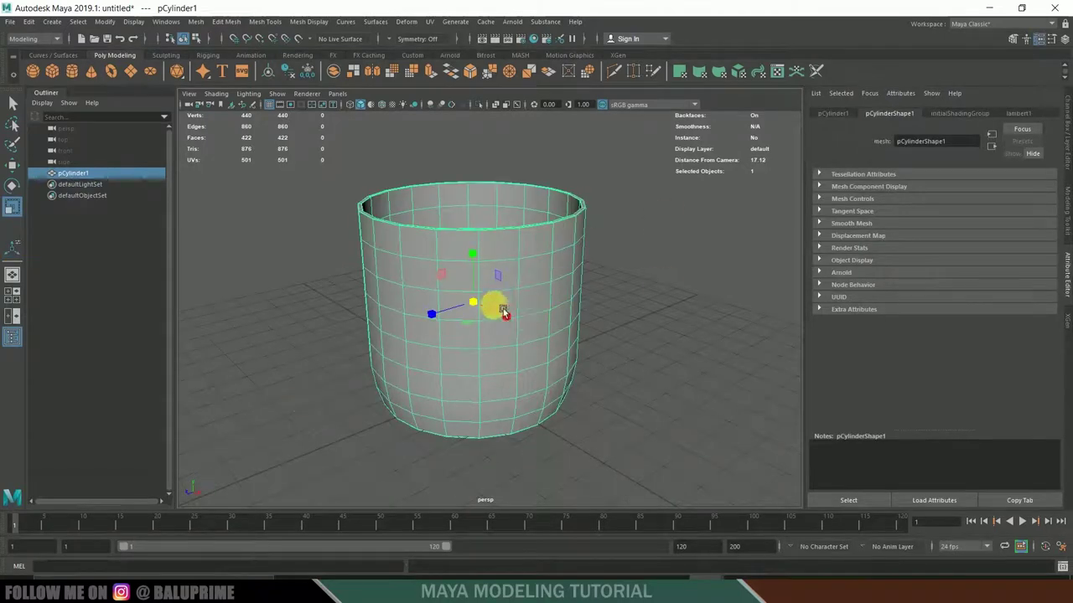
left_click_drag(575, 352, 561, 299, "alt")
right_click_drag(561, 294, 598, 273)
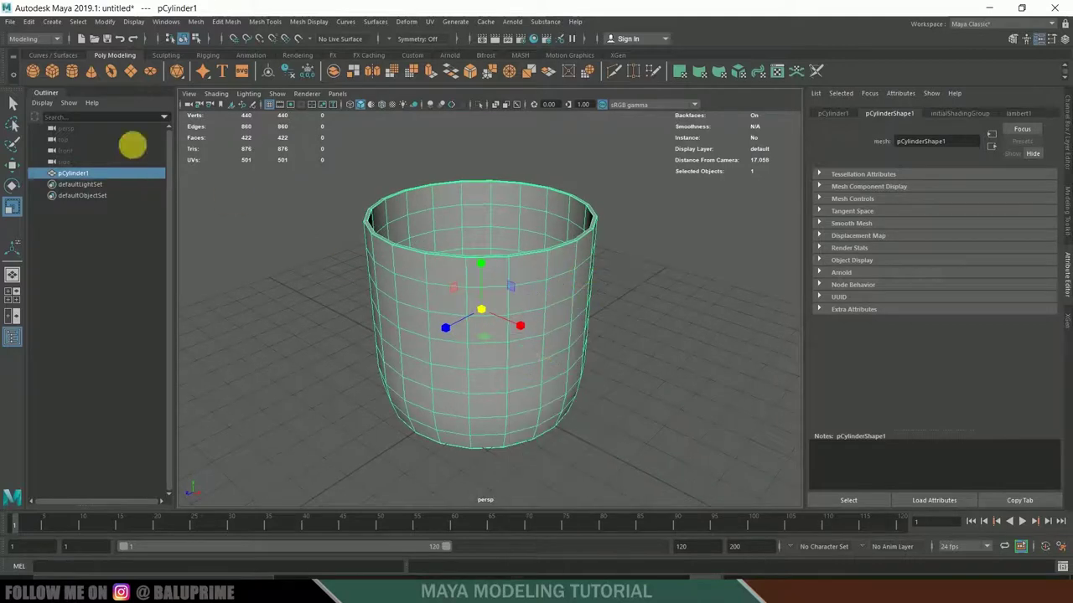
left_click_drag(328, 307, 330, 307, "alt")
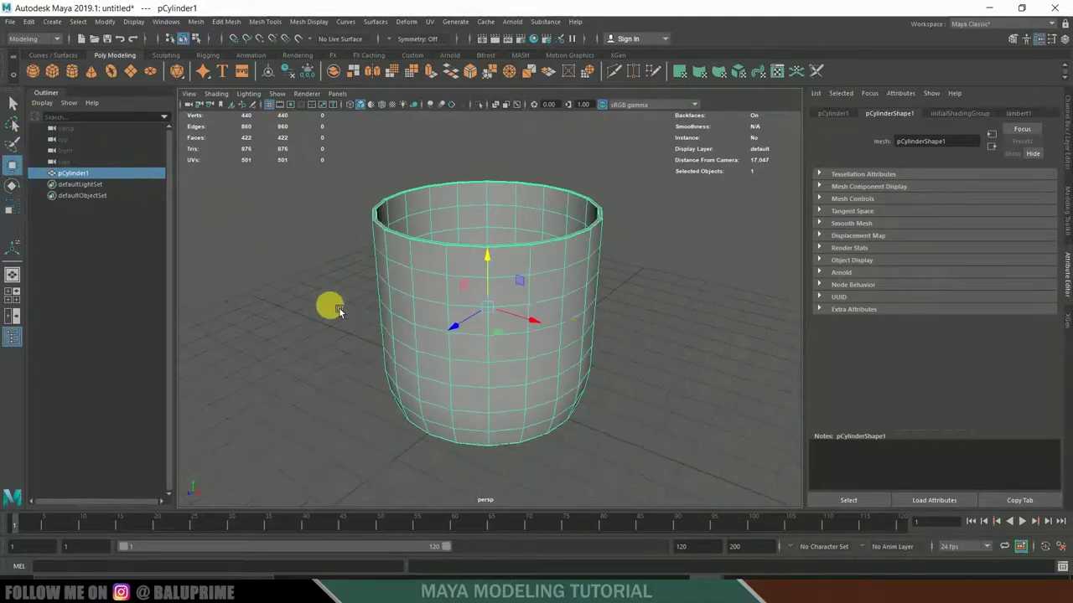
right_click(564, 252)
Step: Select one side face near the cup's top and another near its bottom
left_click(563, 282)
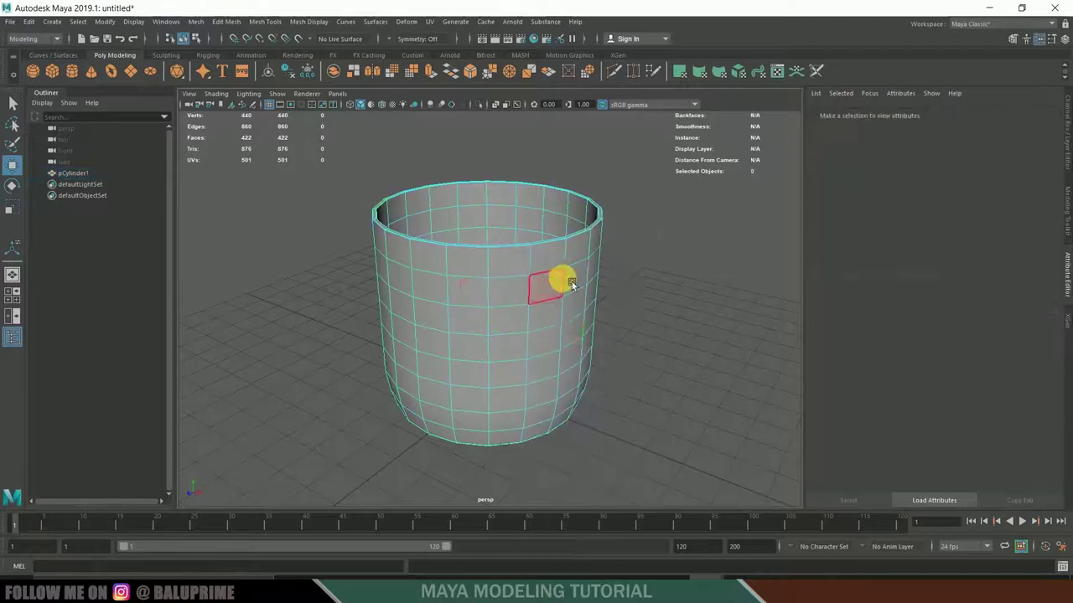
left_click(508, 289)
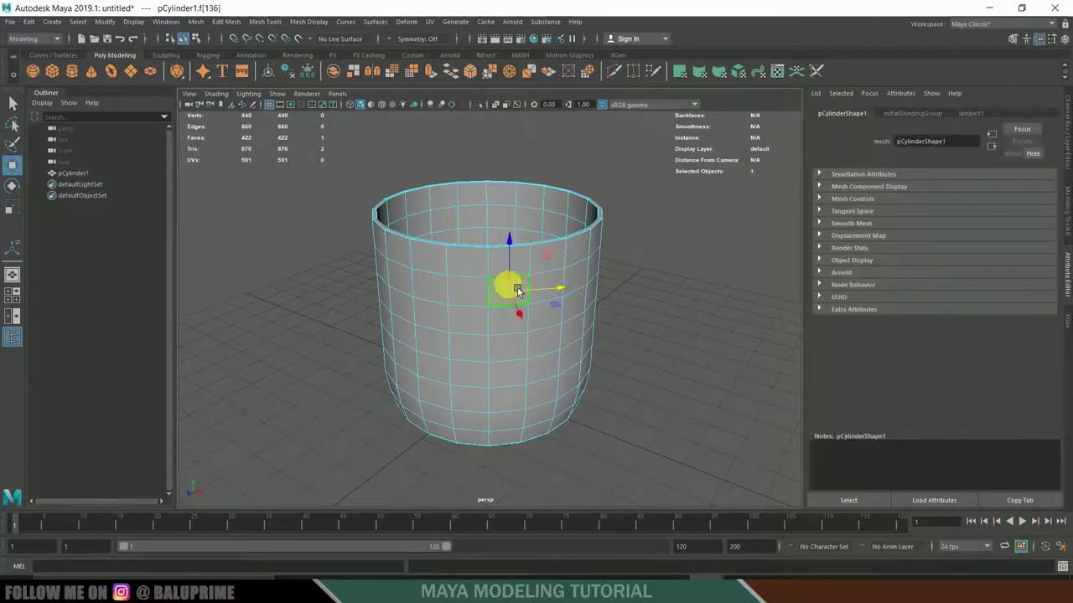
left_click(520, 399, "shift")
mouse_move(395, 376)
left_mouse_down("alt")
mouse_move(455, 376)
mouse_move(488, 307)
mouse_move(442, 371)
mouse_move(406, 384)
left_mouse_up("alt")
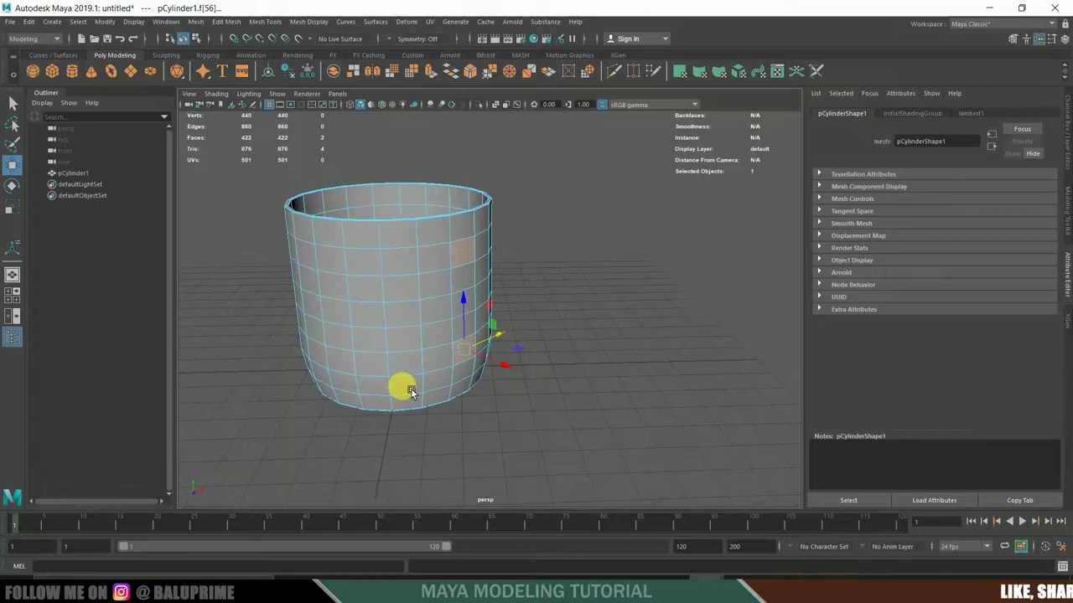
Step: Extrude both side faces outward into handle blocks, then select one block's end face
left_click(220, 22)
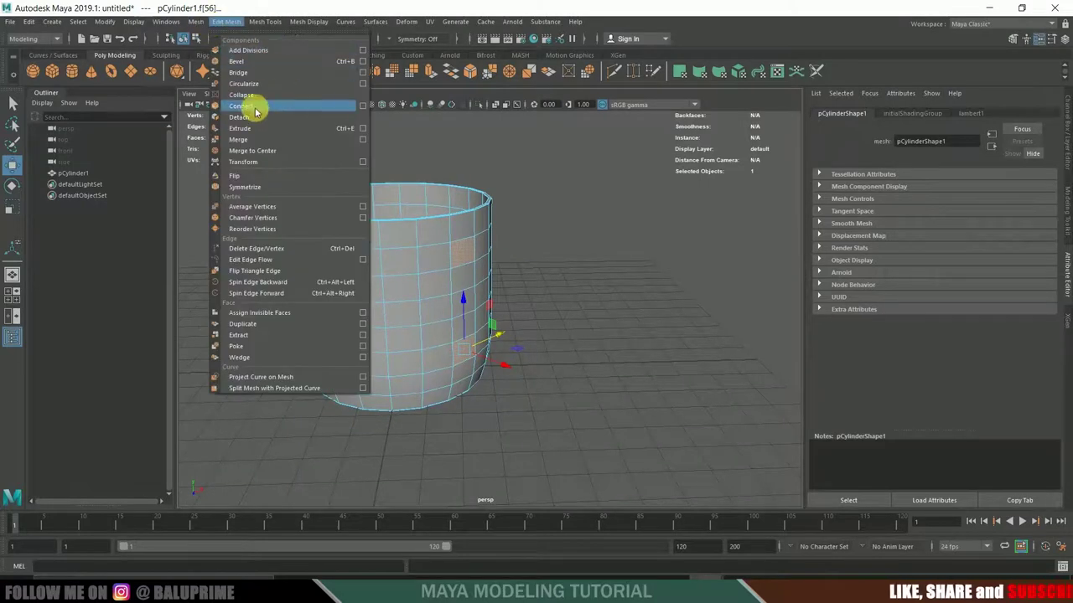
left_click(241, 128)
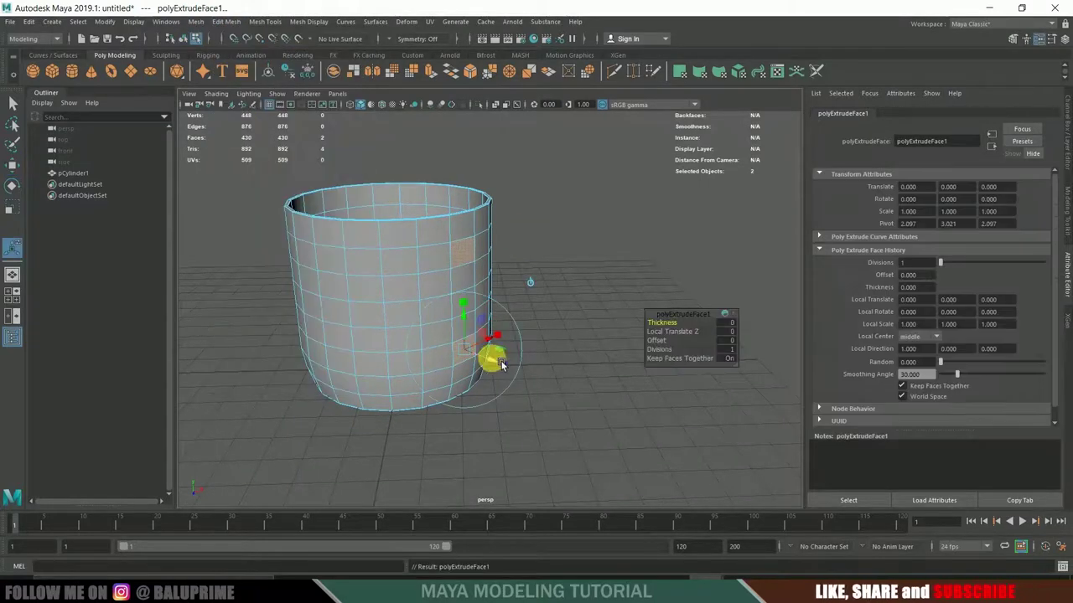
left_click_drag(505, 362, 542, 378)
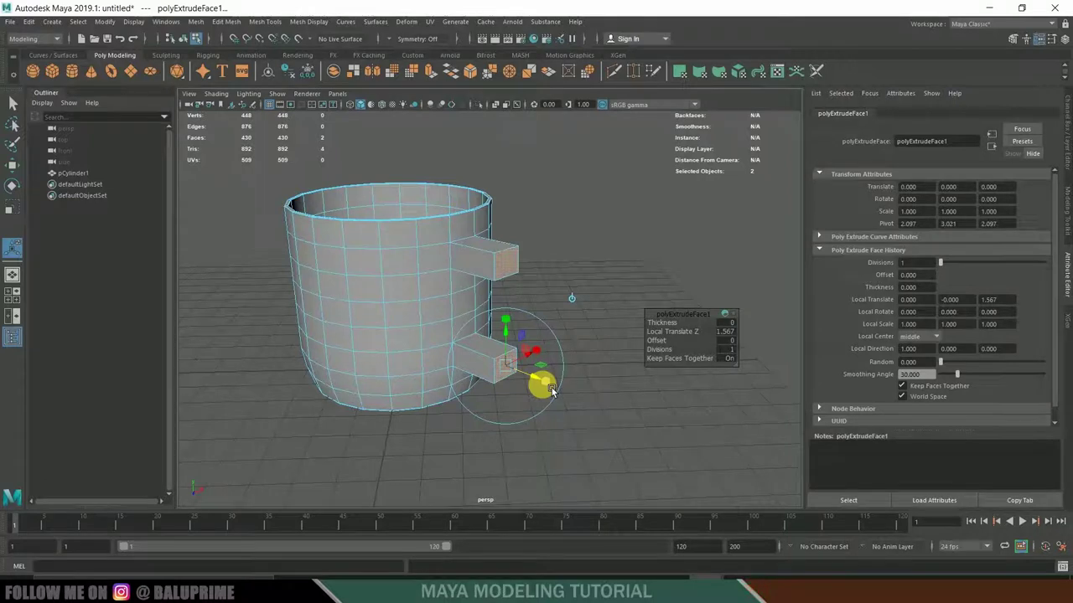
left_click_drag(547, 392, 569, 395)
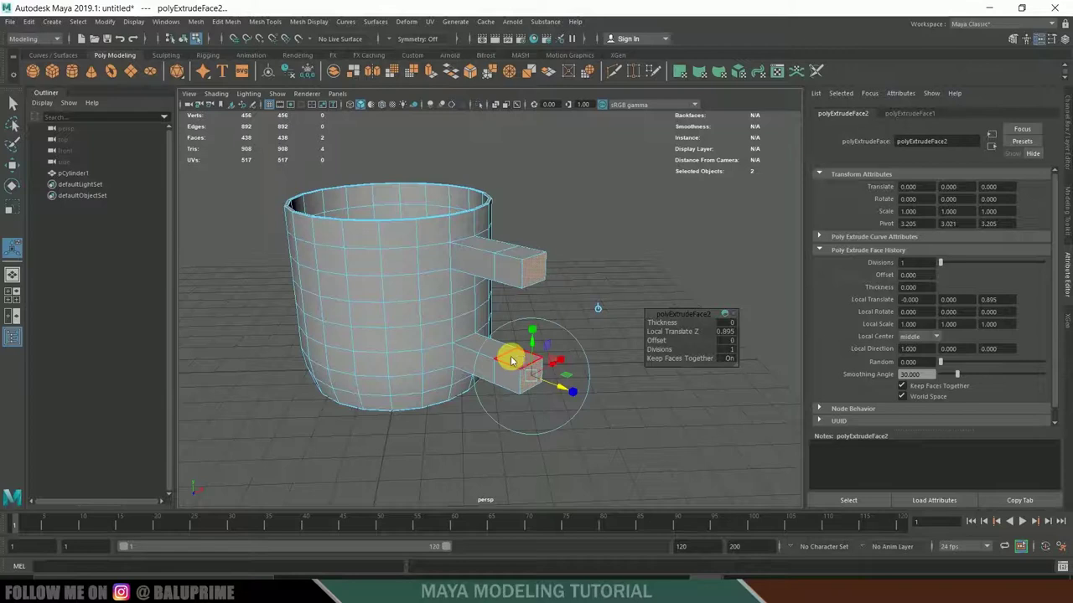
right_click_drag(510, 285, 508, 317)
left_click(523, 367)
left_click_drag(522, 367, 611, 318, "alt")
Step: Bridge the two handle block end faces into one continuous square handle
left_click(227, 23)
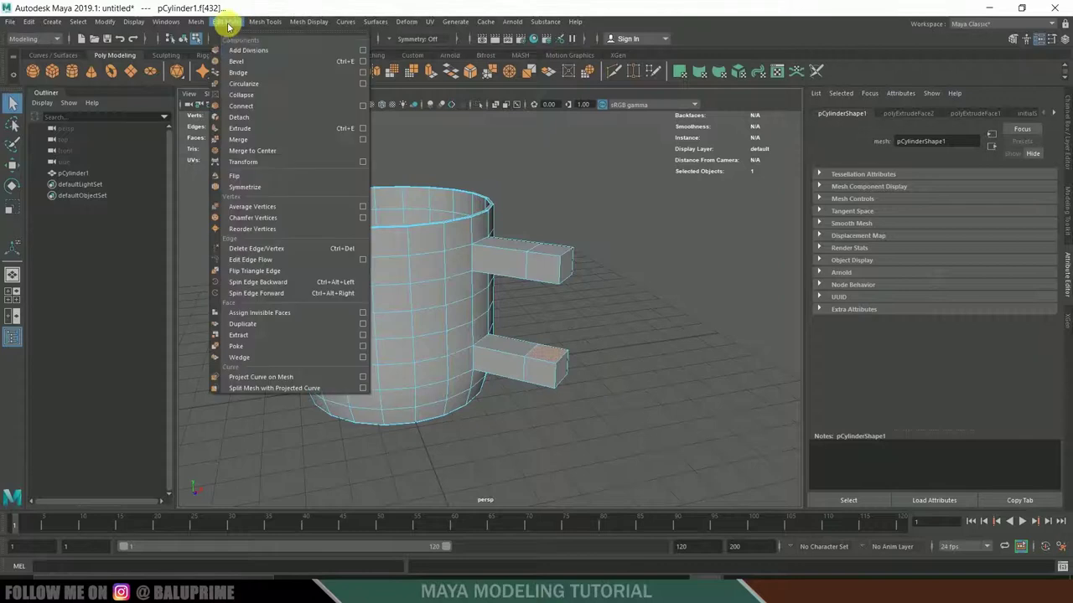
left_click(242, 76)
left_click_drag(584, 267, 482, 260, "alt")
Step: Switch back to Object Mode and show the mug as a smooth preview (7168 faces)
right_click_drag(431, 267, 450, 242)
left_click_drag(450, 242, 461, 286, "alt")
key("3")
left_click(709, 352)
left_click_drag(709, 352, 697, 377, "alt")
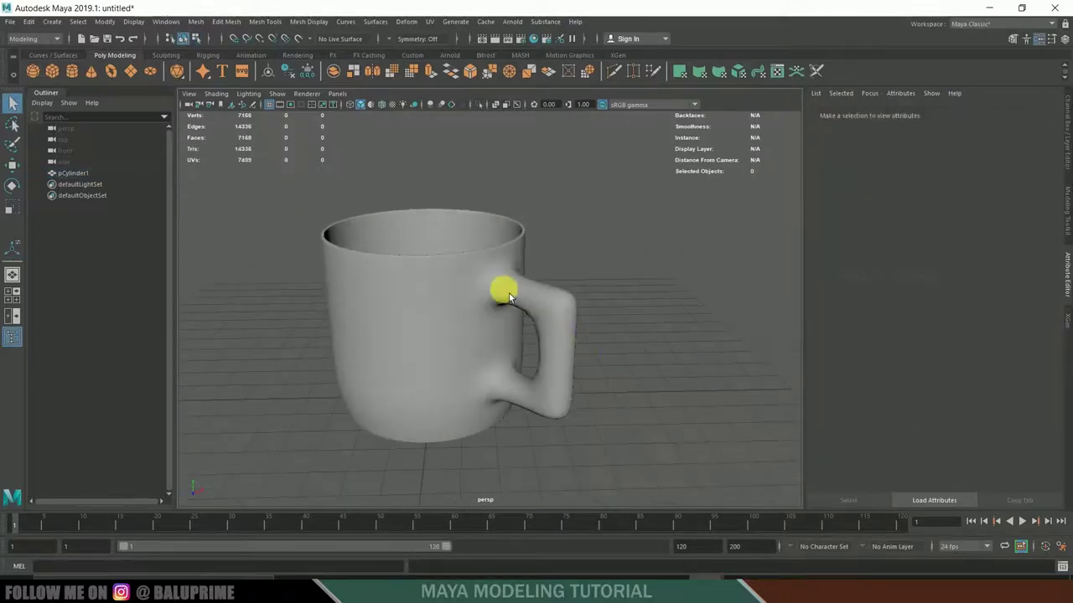
Step: Select the mug and return it to its unsmoothed blocky display
left_click(465, 307)
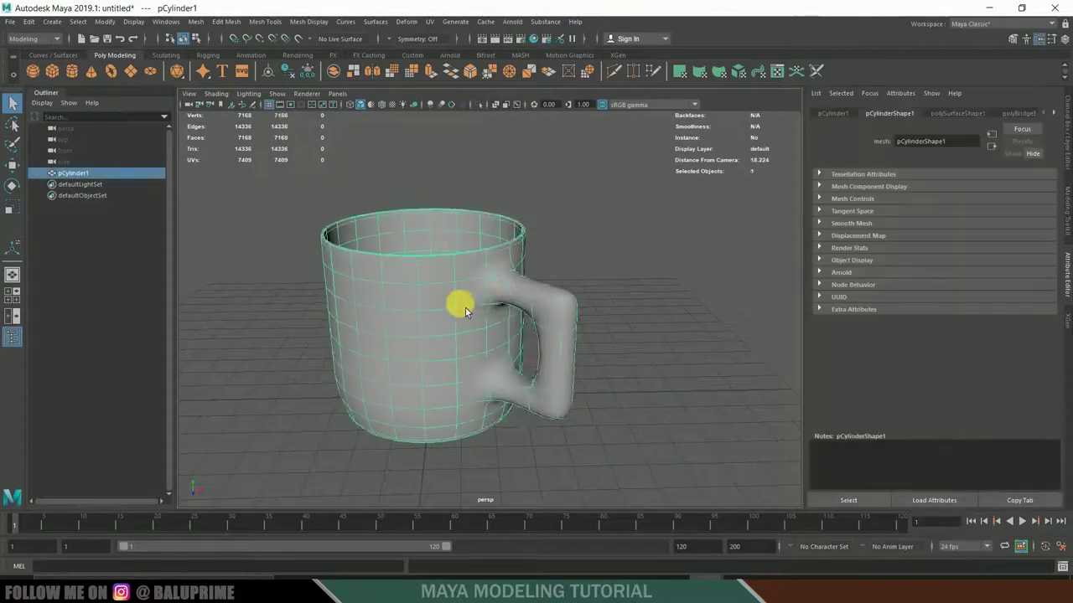
key("1")
scroll(590, 331, "up", 6)
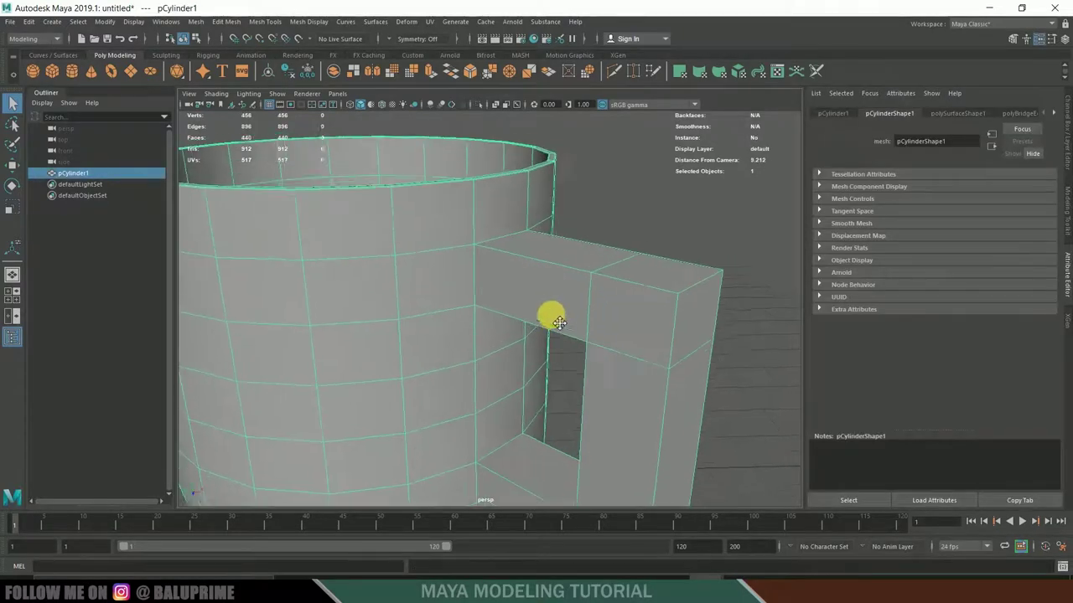
Step: Insert four edge loops across the handle near its corners with Insert Edge Loop
left_click(235, 22)
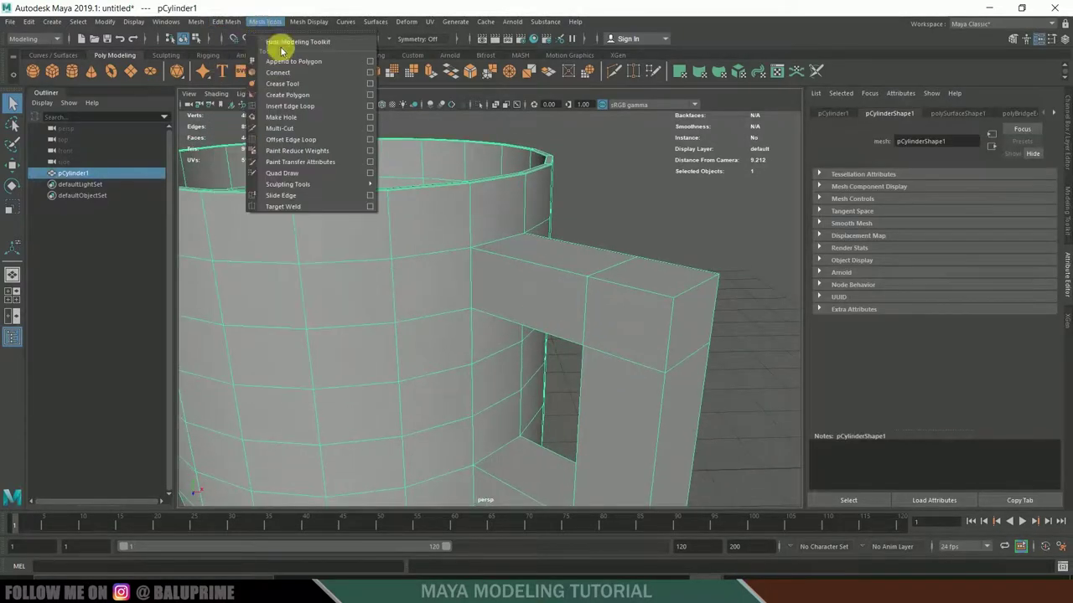
left_click(288, 106)
scroll(442, 287, "up", 5)
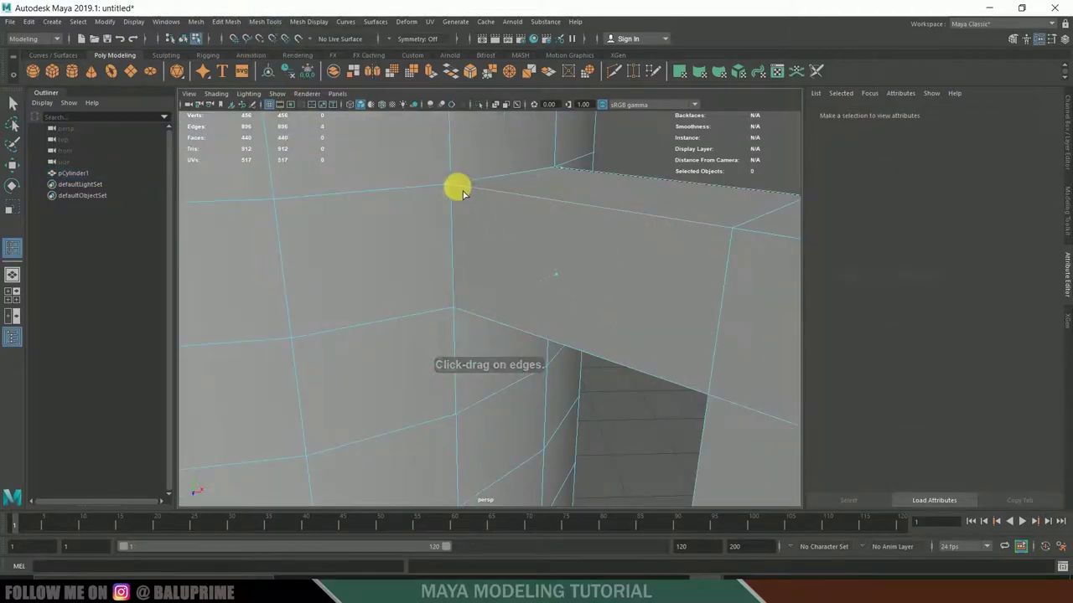
left_click(459, 191)
left_click_drag(654, 399, 647, 367, "alt")
left_click(421, 359)
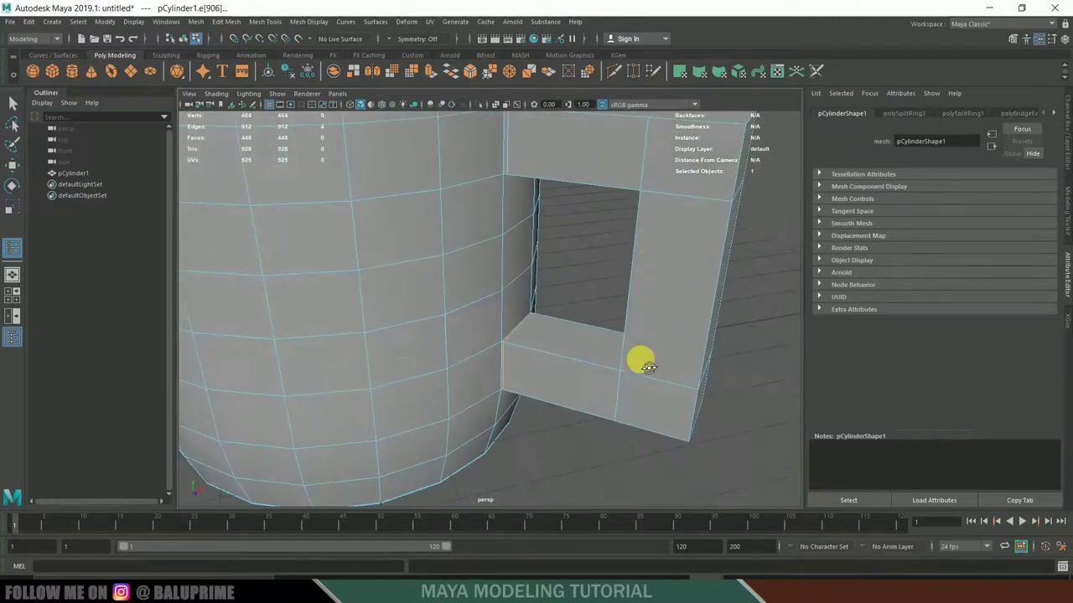
left_click(642, 240)
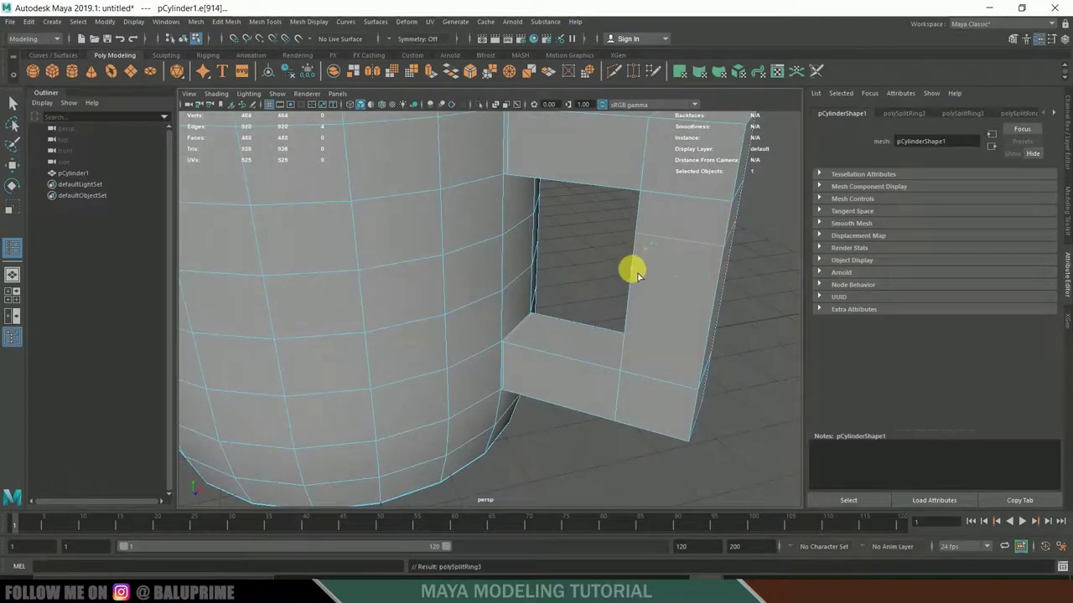
left_click(631, 334)
scroll(603, 321, "down", 8)
left_click_drag(606, 321, 618, 364, "alt")
Step: Preview the mug smoothed again, now with a firmer handle at 7488 faces
right_click_drag(445, 284, 496, 269)
key("3")
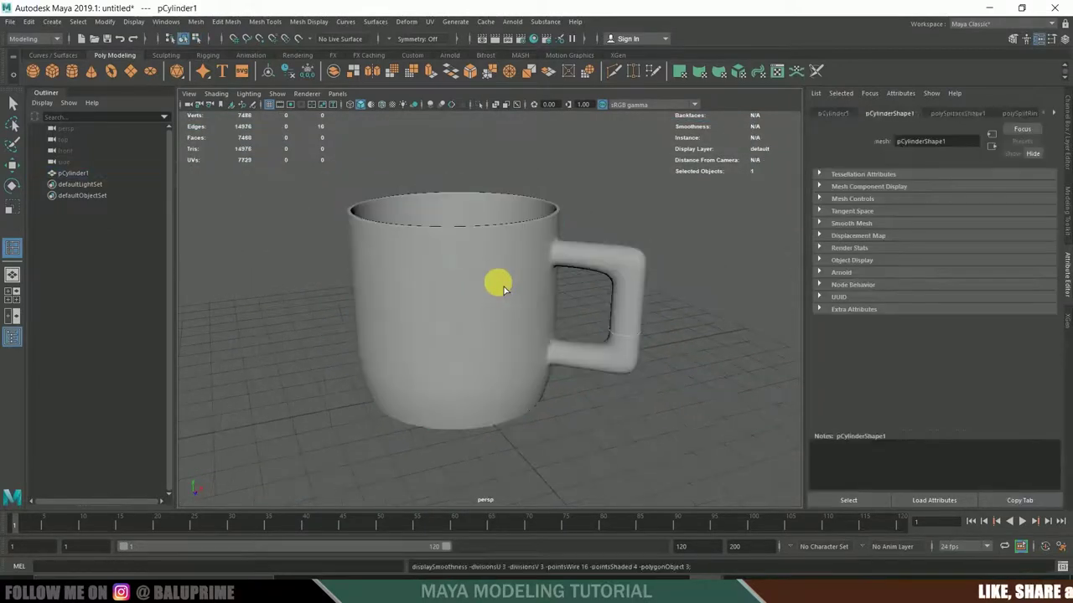
left_click(634, 227)
left_click_drag(634, 227, 326, 344, "alt")
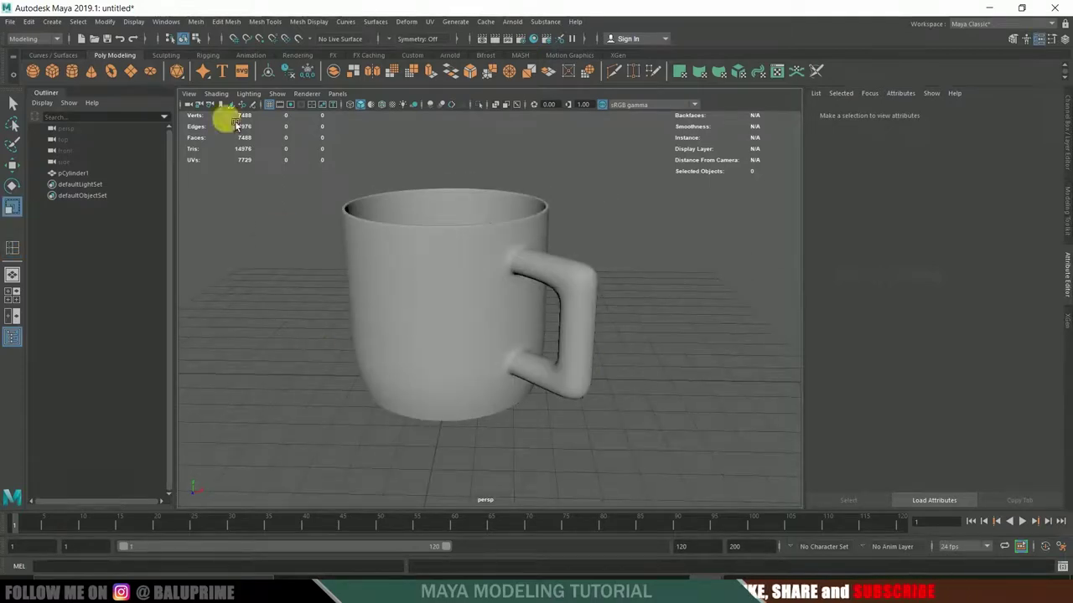
Step: Create polygon plane pPlane1 and scale it far out along X and Z
left_click(131, 71)
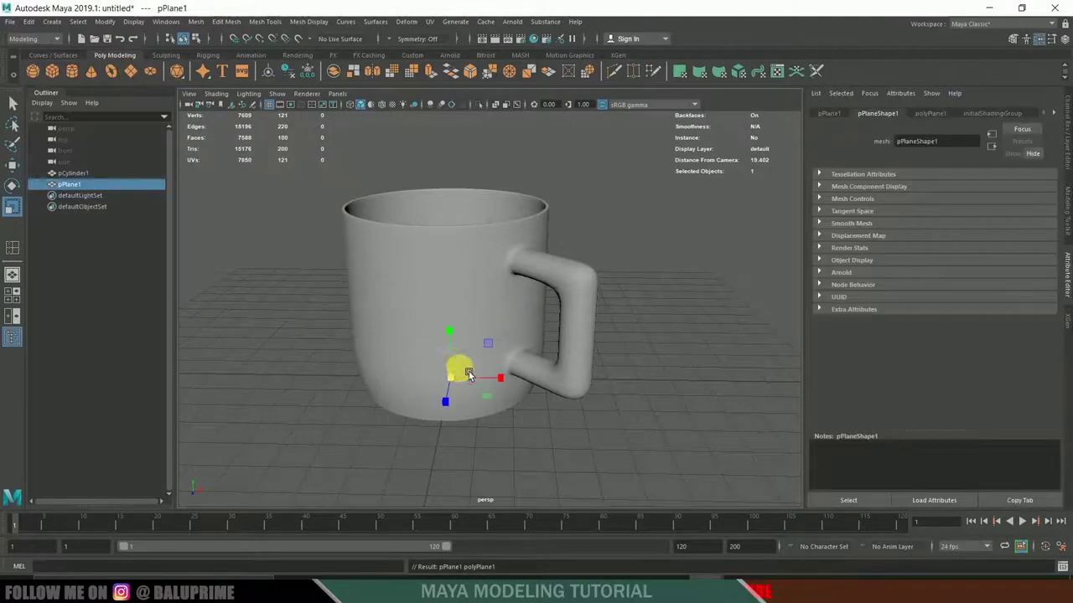
left_click_drag(462, 378, 981, 356)
scroll(761, 335, "down", 2)
left_click_drag(514, 378, 729, 371)
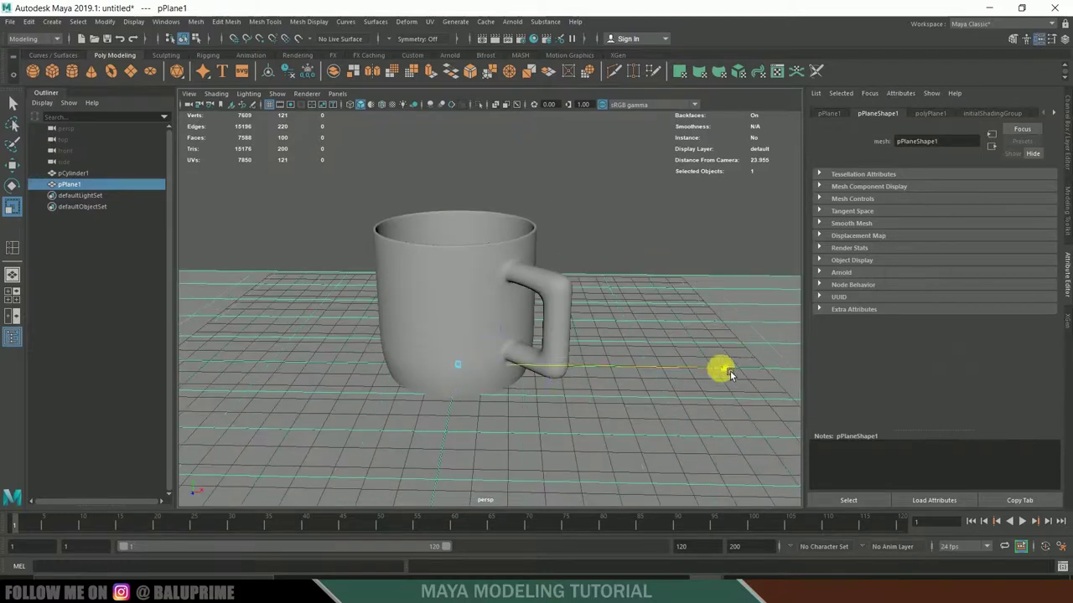
left_click_drag(456, 388, 439, 510)
left_click_drag(513, 363, 580, 359)
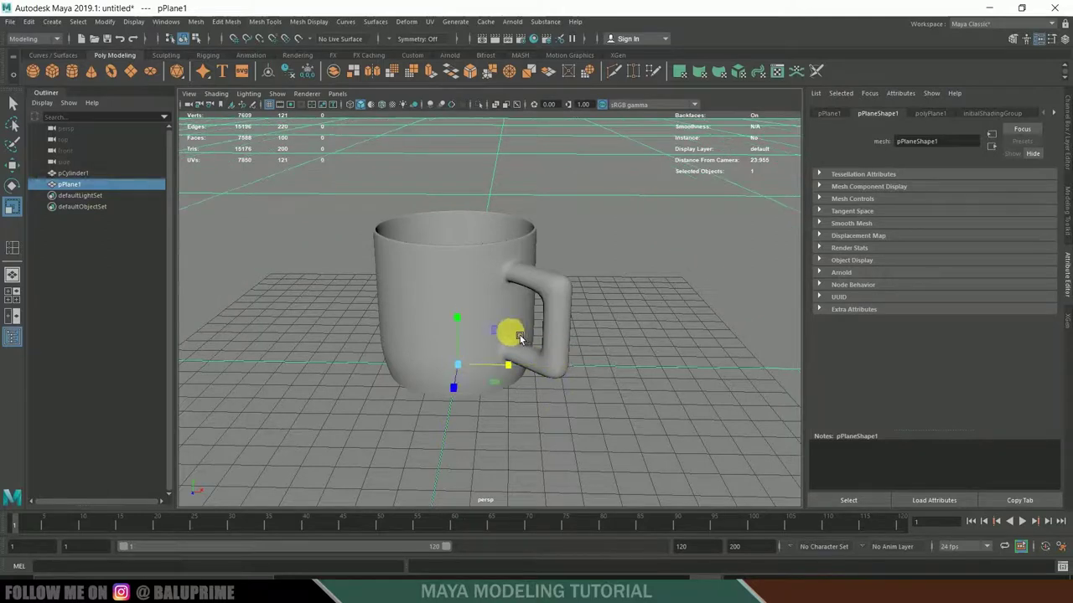
Step: Move the mug vertically so it sits on the ground plane
left_click(457, 326, "shift")
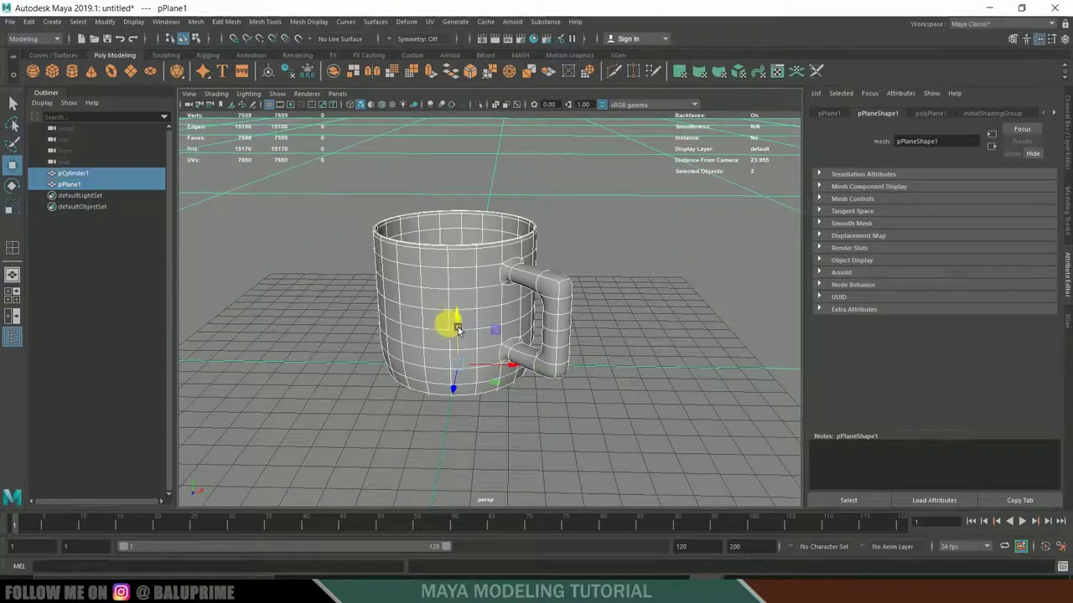
left_click(463, 316)
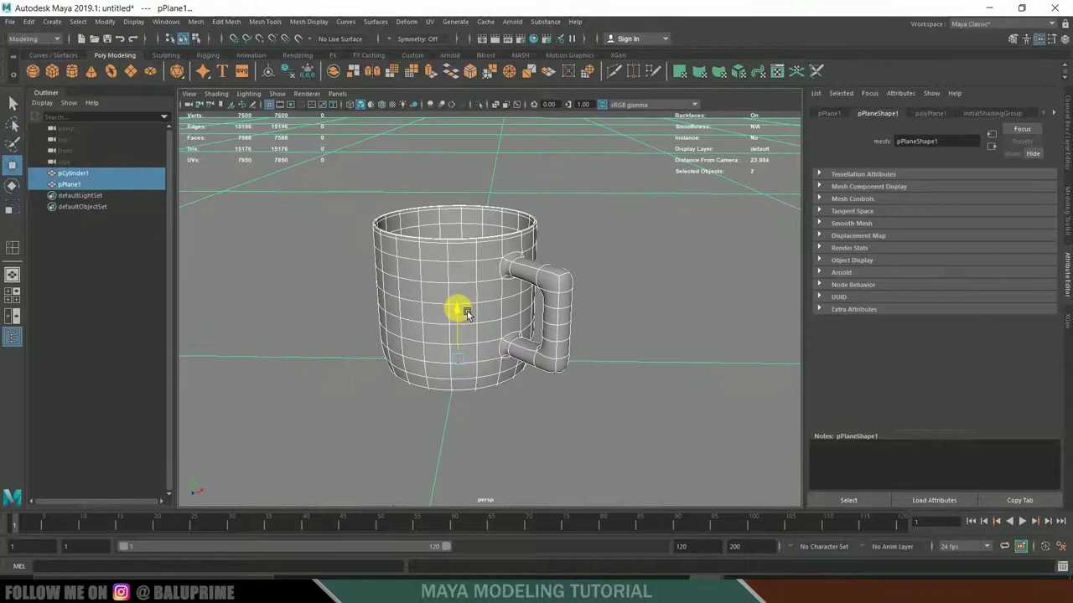
left_click_drag(469, 249, 457, 243)
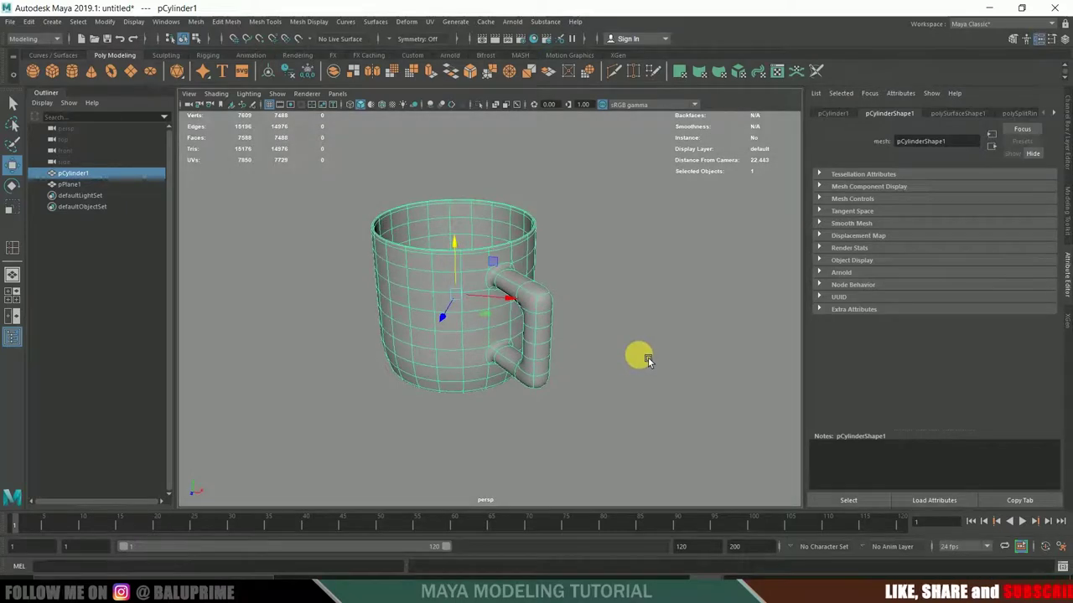
Step: Add directionalLight1 and move it down and left of the mug
left_click(51, 22)
mouse_move(107, 85)
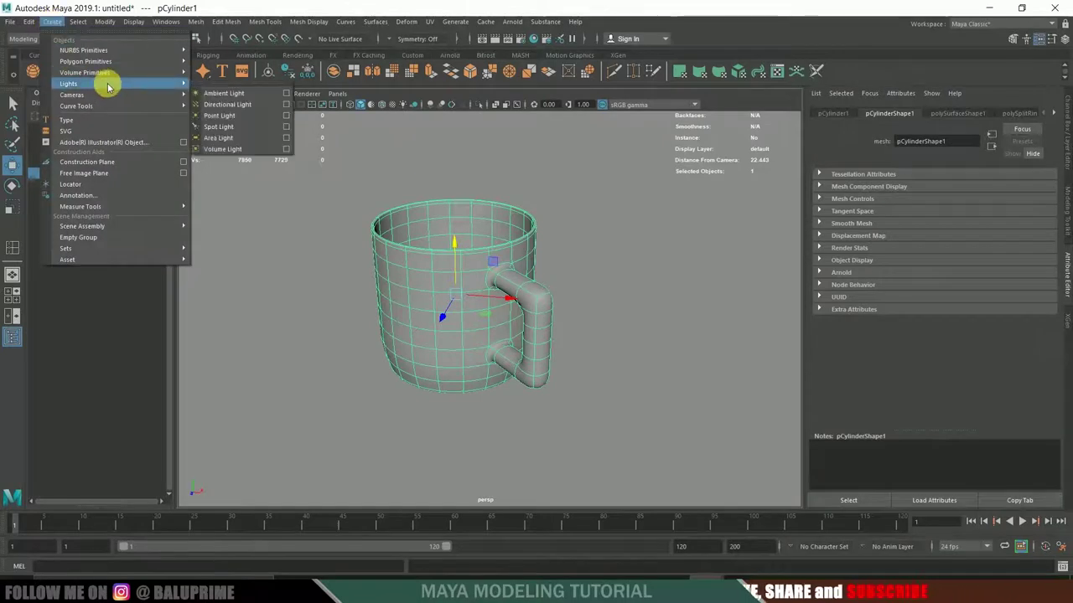
left_click(243, 106)
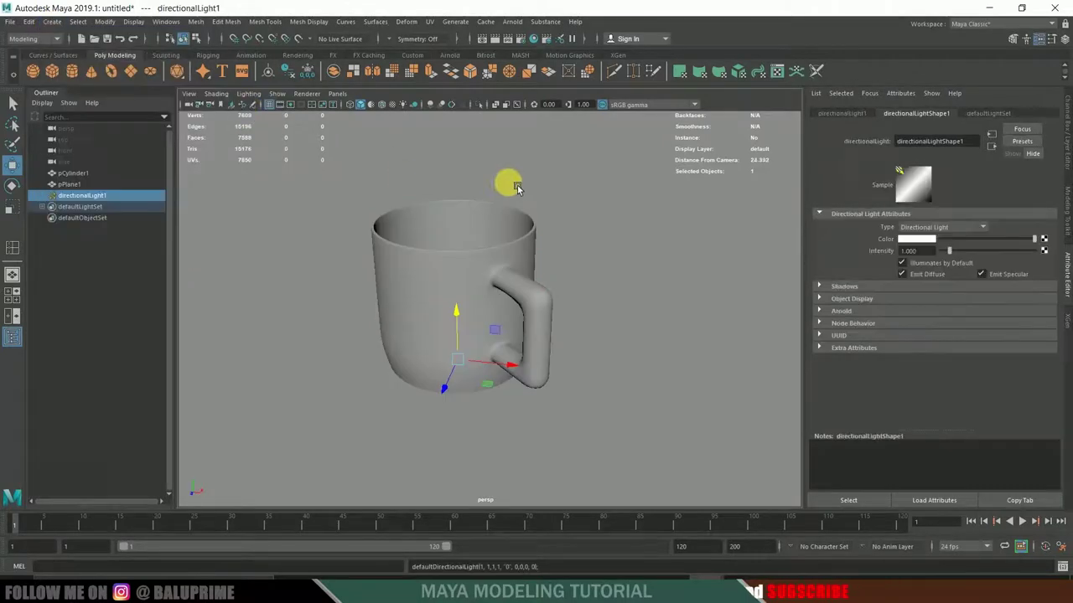
left_click_drag(514, 383, 544, 401)
Step: Aim the directional light into the mug, raising its aim point
key("t")
left_click_drag(320, 396, 474, 285)
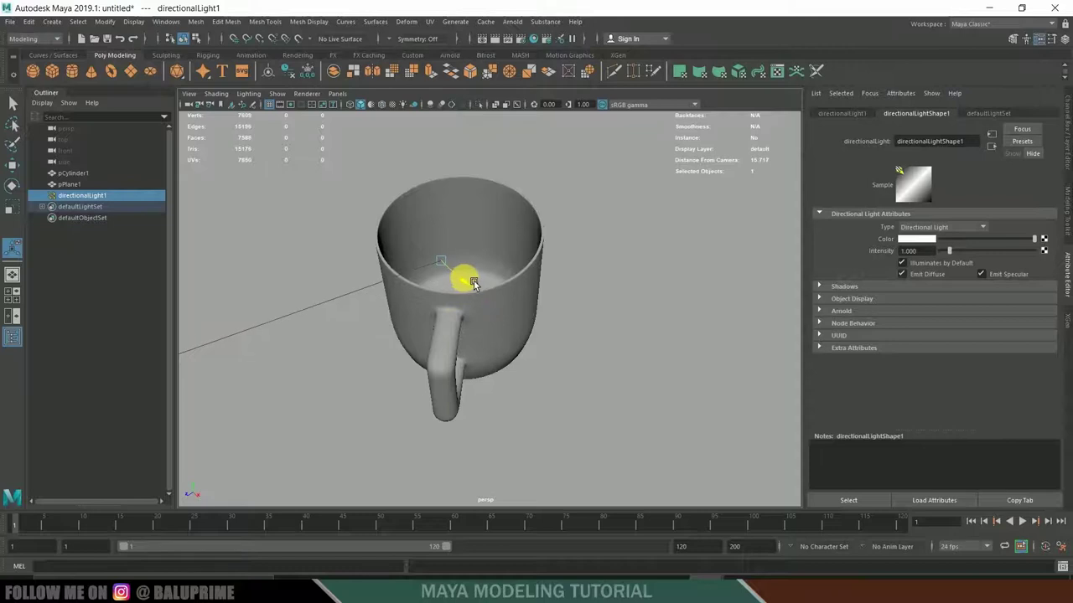
left_click_drag(450, 241, 447, 307)
mouse_move(497, 363)
left_mouse_down("alt")
mouse_move(584, 365)
mouse_move(517, 383)
mouse_move(508, 366)
left_mouse_up("alt")
scroll(522, 377, "down", 3)
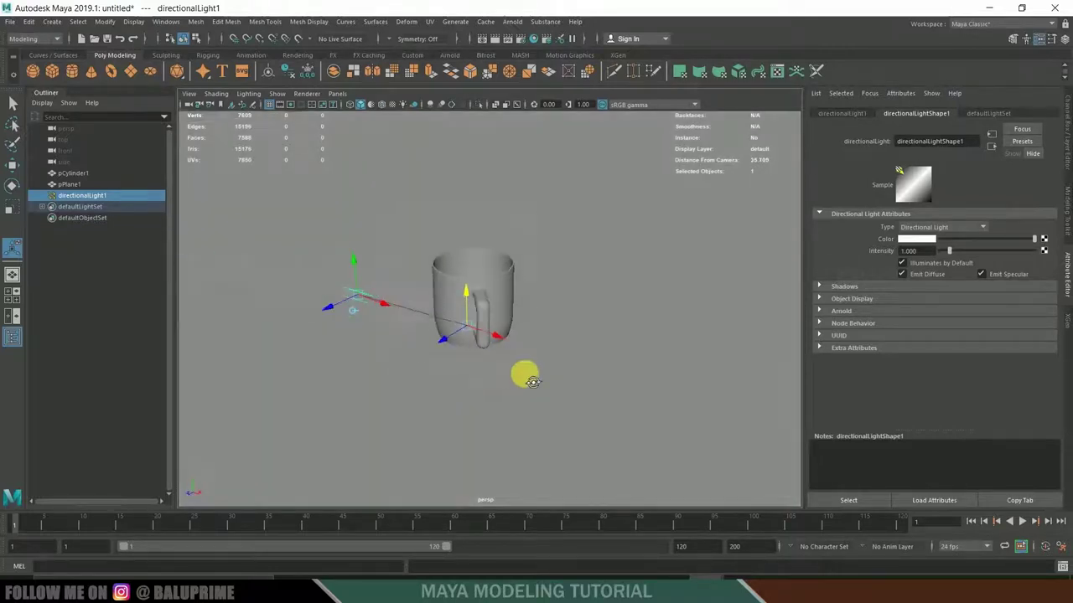
left_click_drag(379, 281, 366, 218)
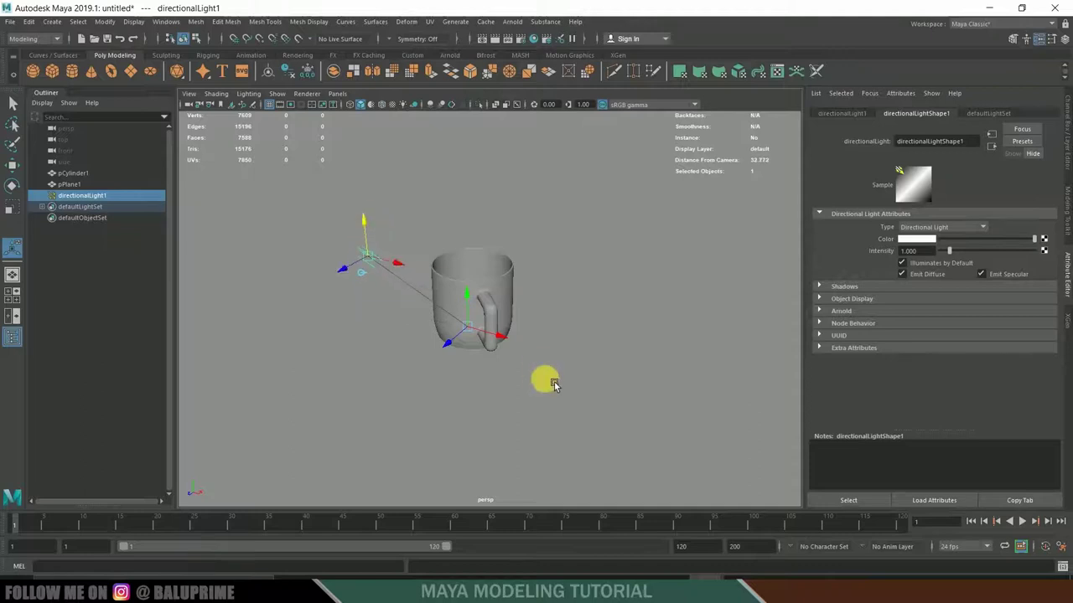
left_click_drag(545, 378, 518, 394, "alt")
Step: Enlarge the light's icon and rotate it so its rays run flatter
key("r")
left_click_drag(328, 258, 397, 251)
left_click_drag(486, 290, 542, 340, "alt")
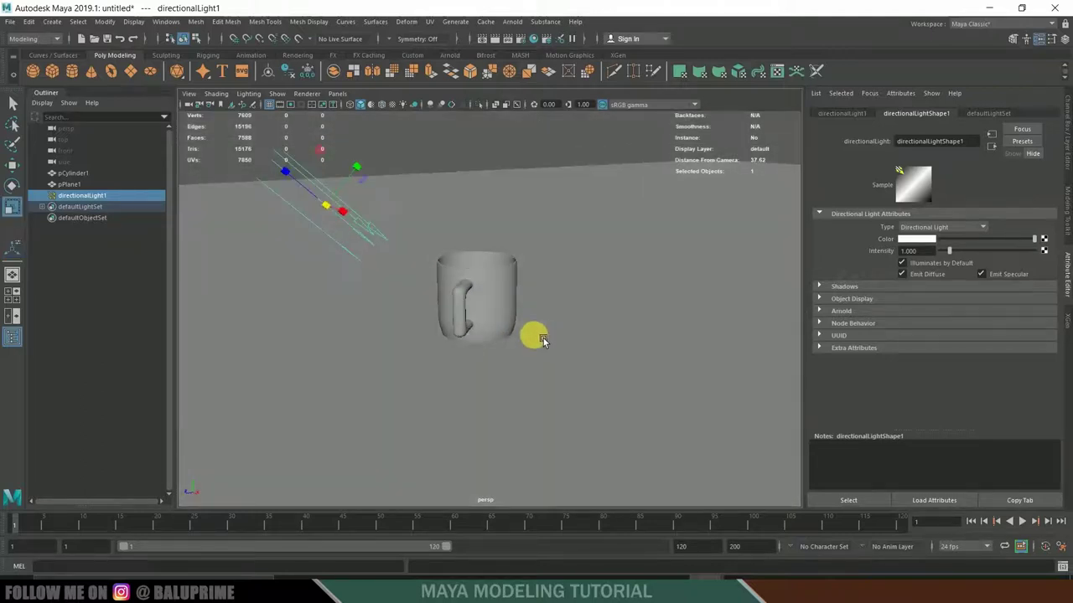
key("e")
left_click_drag(257, 179, 282, 195)
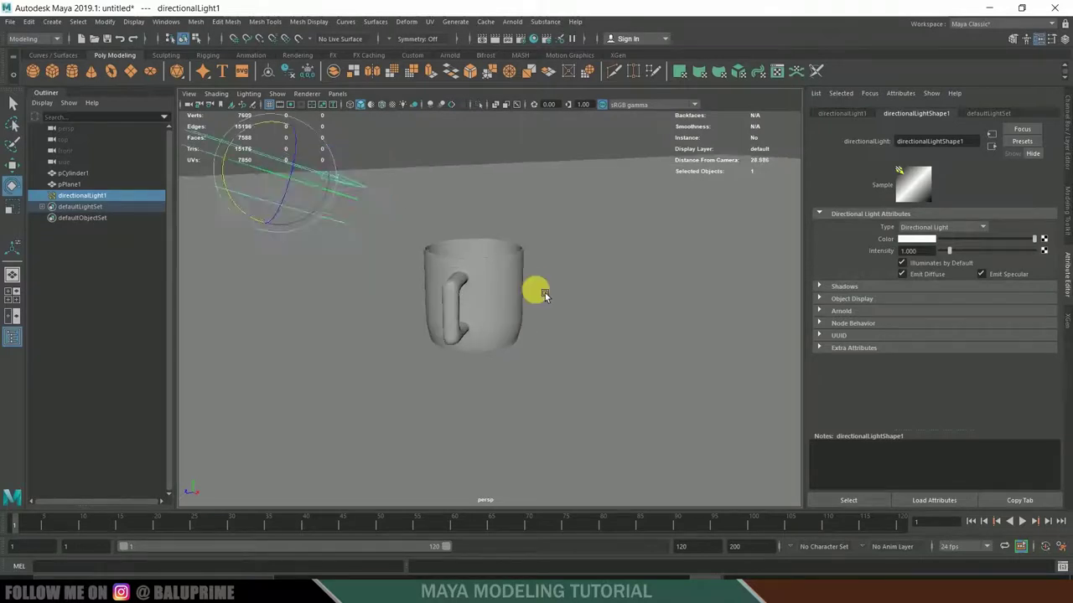
Step: Move the camera closer to the mug and shade the viewport with all lights
left_click_drag(537, 290, 537, 347, "alt")
right_click_drag(536, 347, 593, 334, "alt")
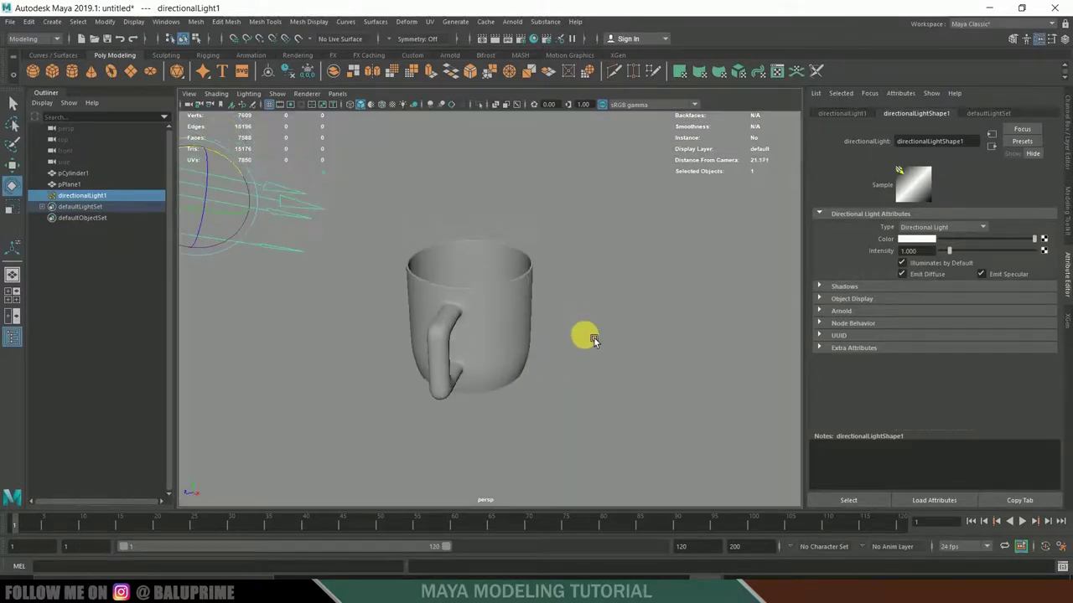
key("7")
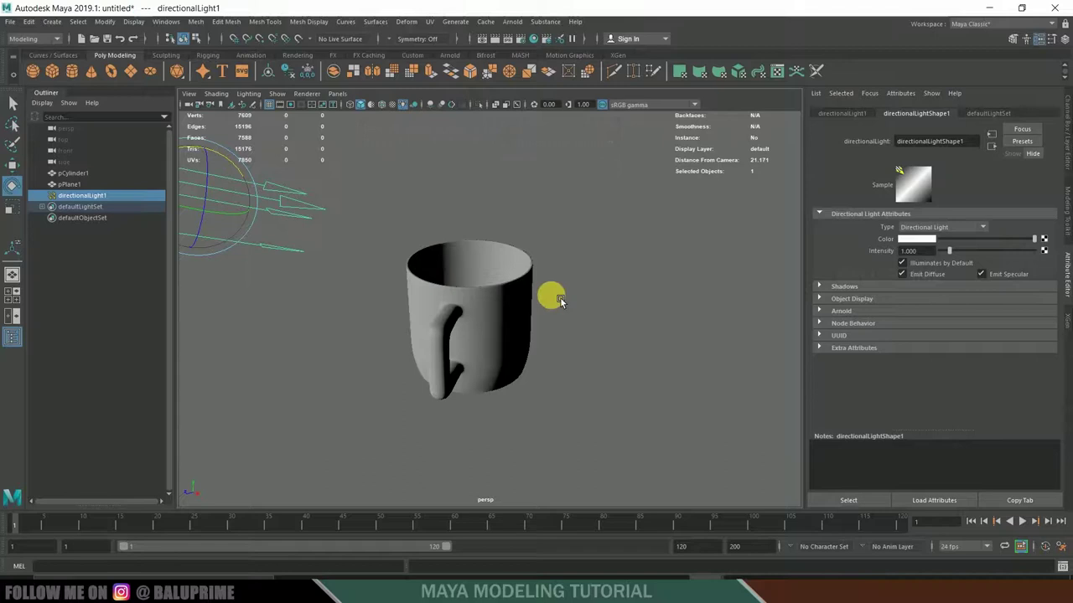
Step: Turn on viewport shadows and the 960 x 540 resolution gate
left_click(248, 98)
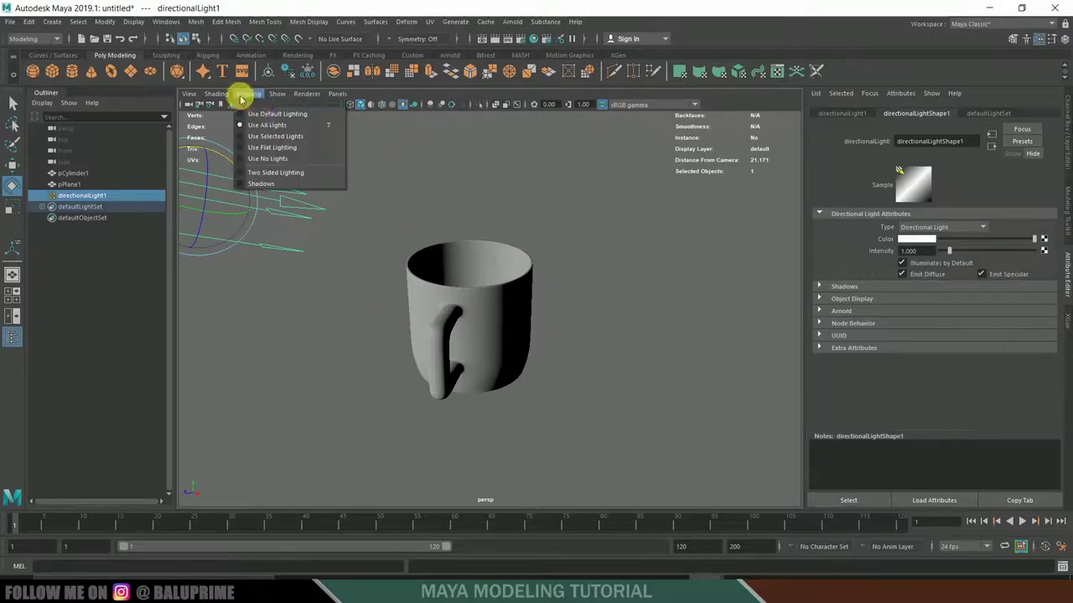
left_click(250, 184)
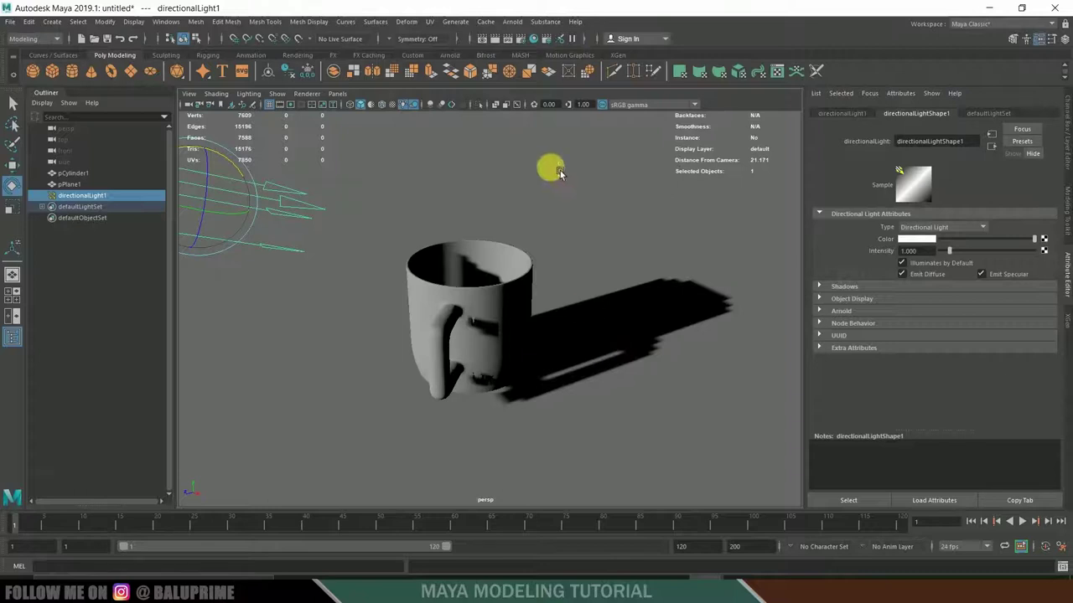
left_click(291, 106)
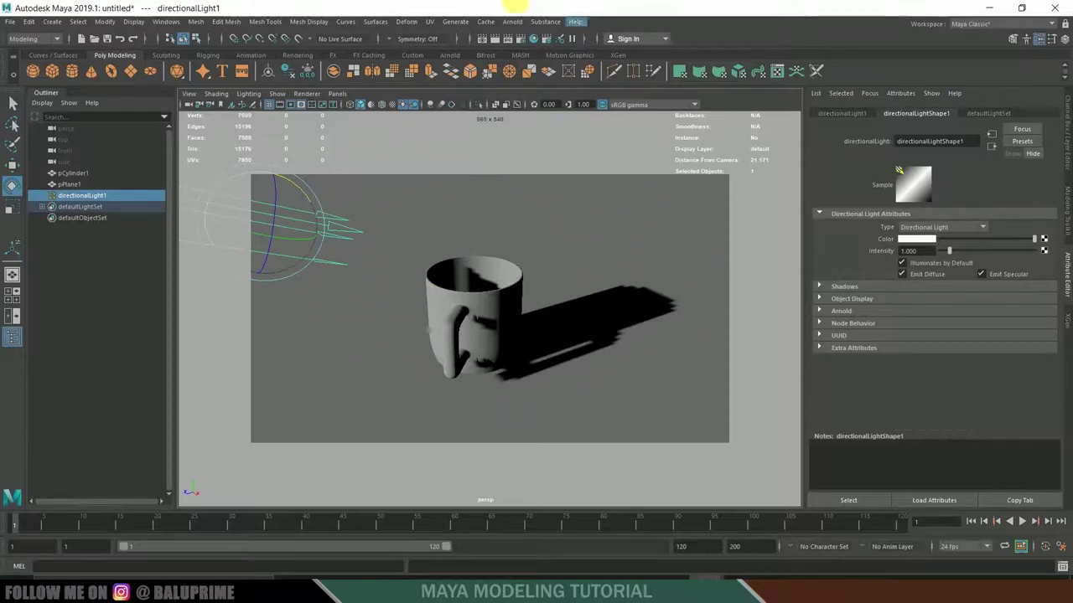
left_click(512, 22)
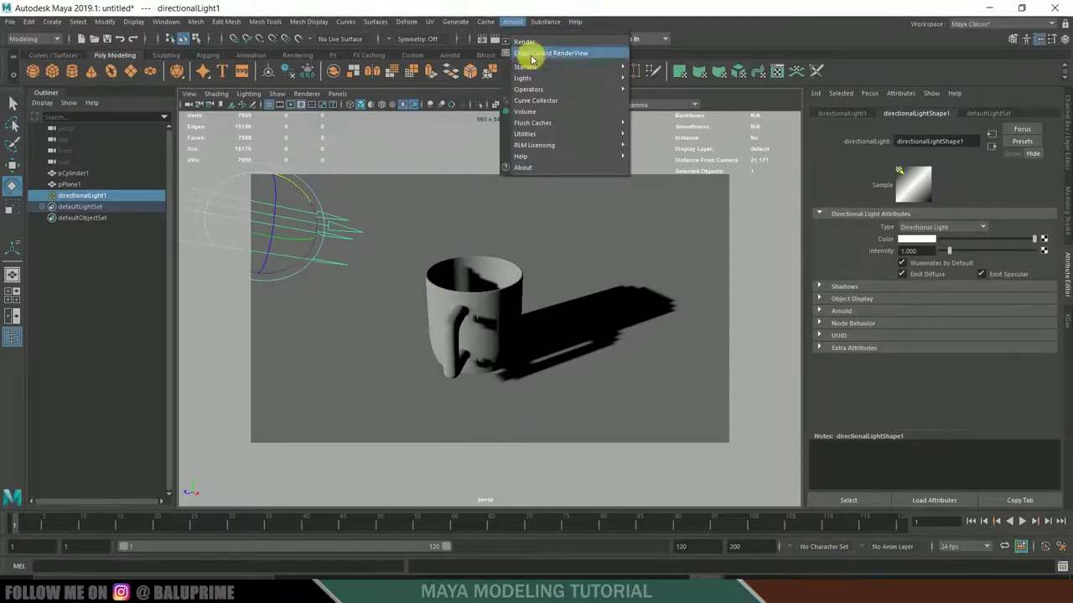
left_click(526, 42)
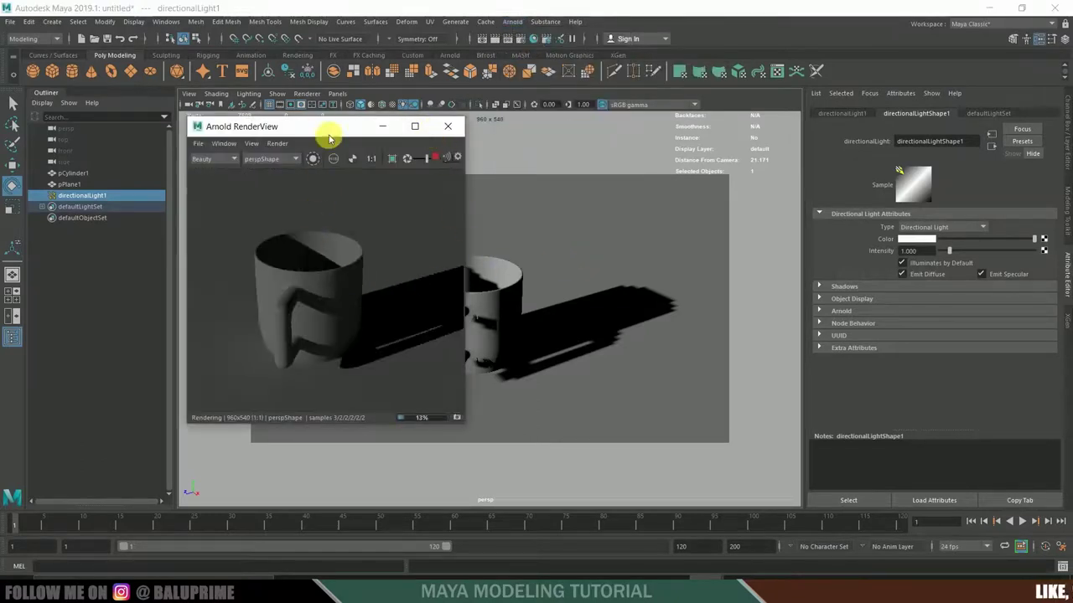
left_click_drag(344, 121, 311, 72)
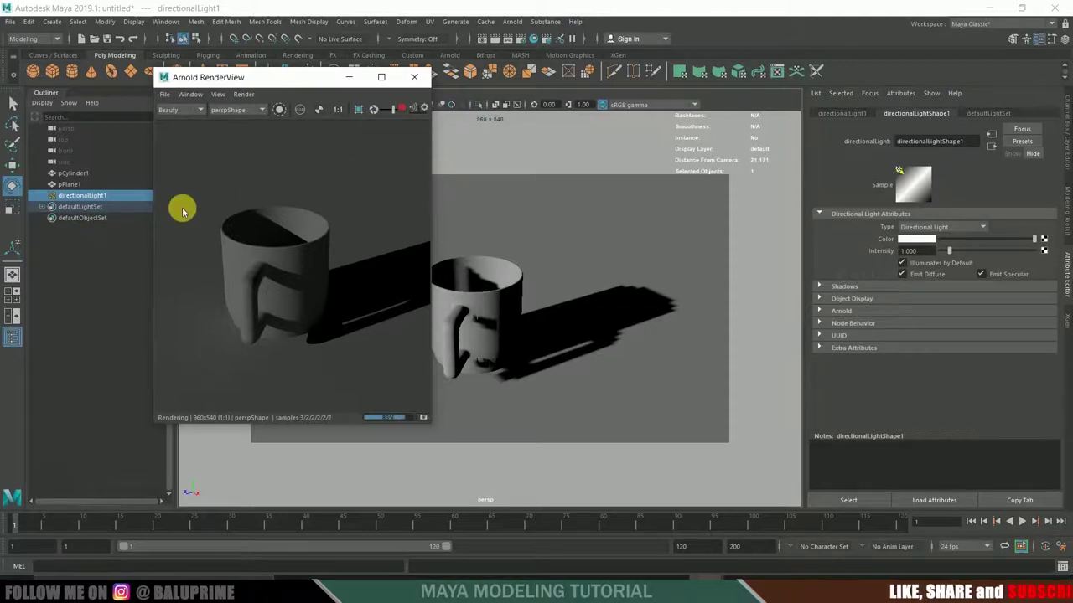
left_click_drag(155, 205, 67, 209)
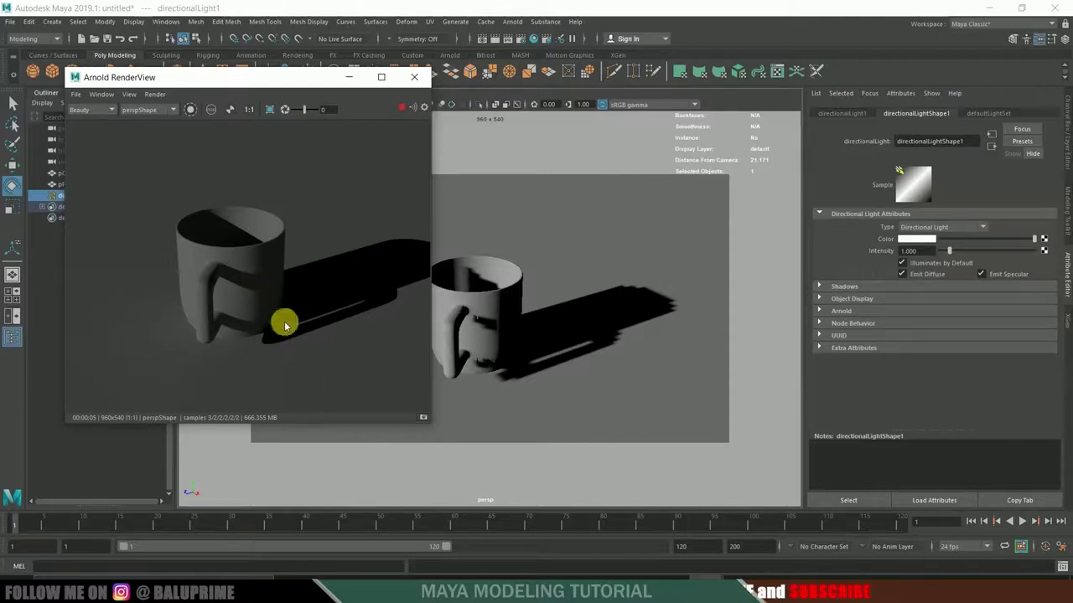
left_click(414, 76)
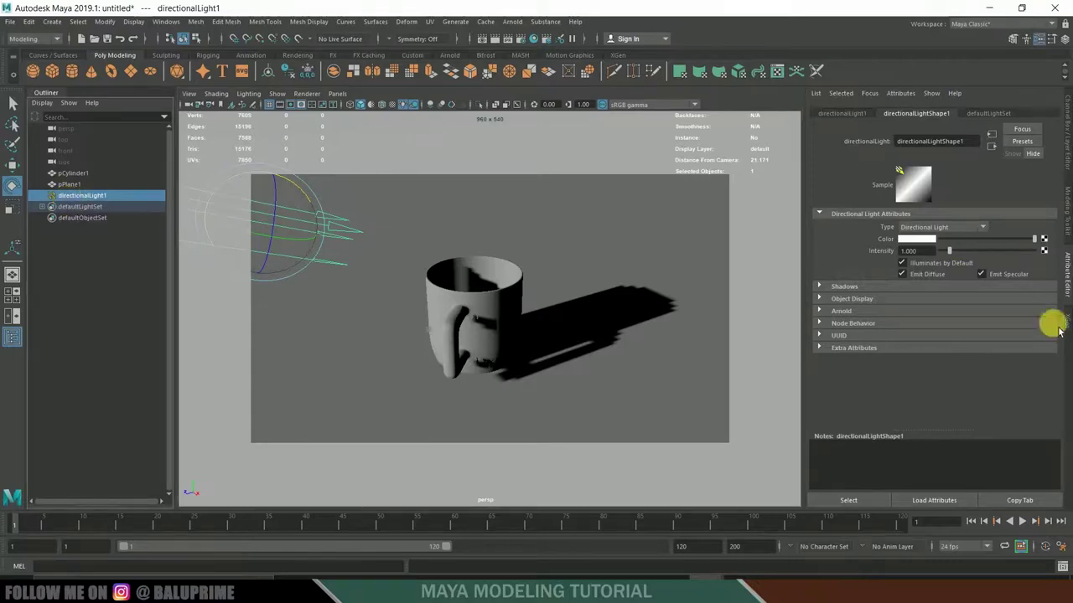
Step: Set the directional light's Intensity to 2.5
left_click(940, 252)
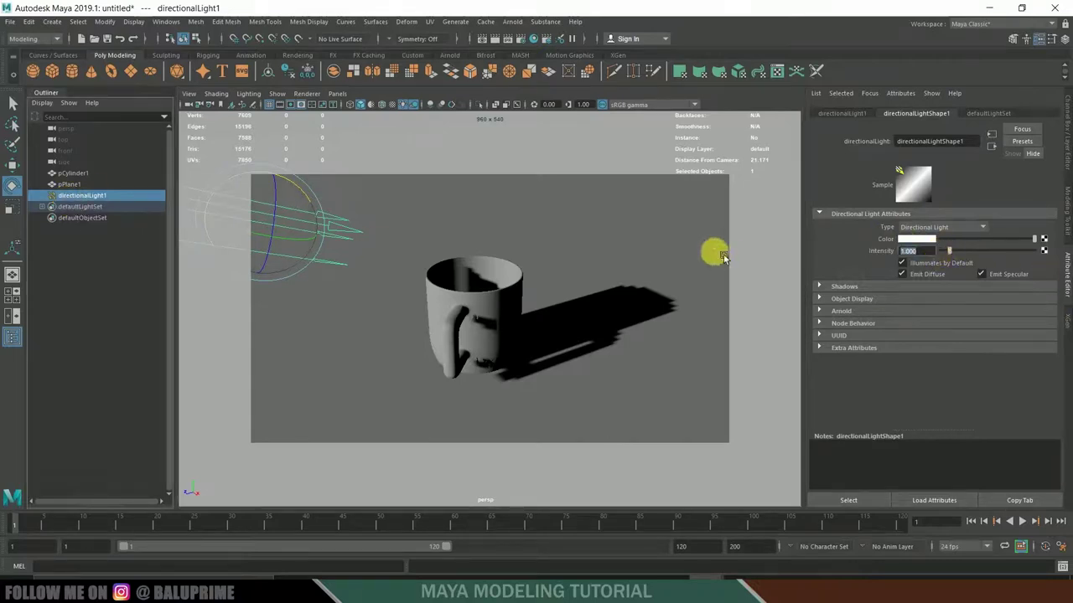
key("Return")
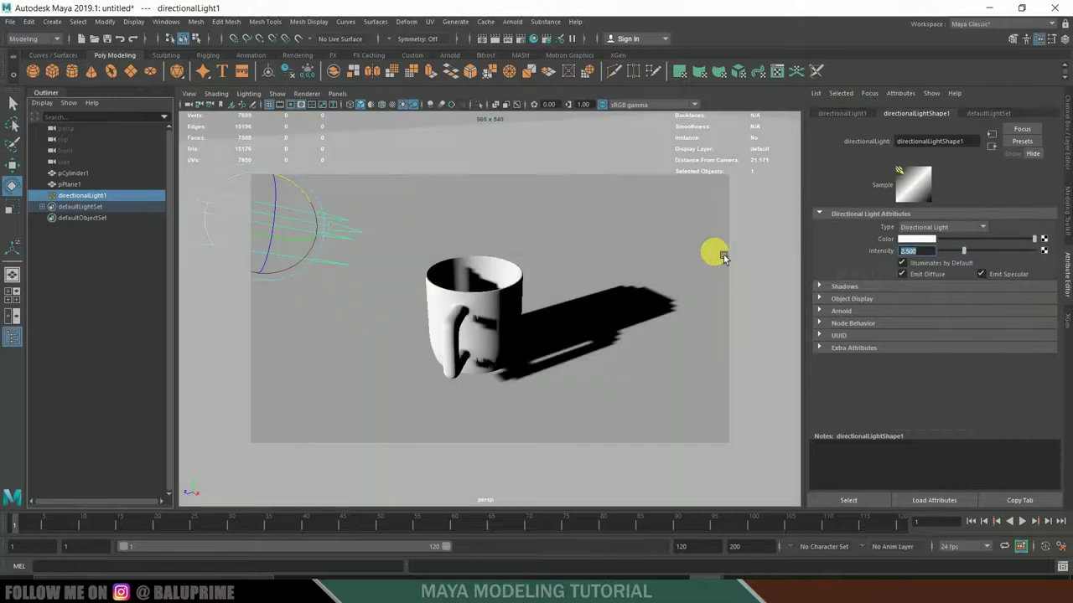
left_click_drag(598, 365, 671, 368, "alt")
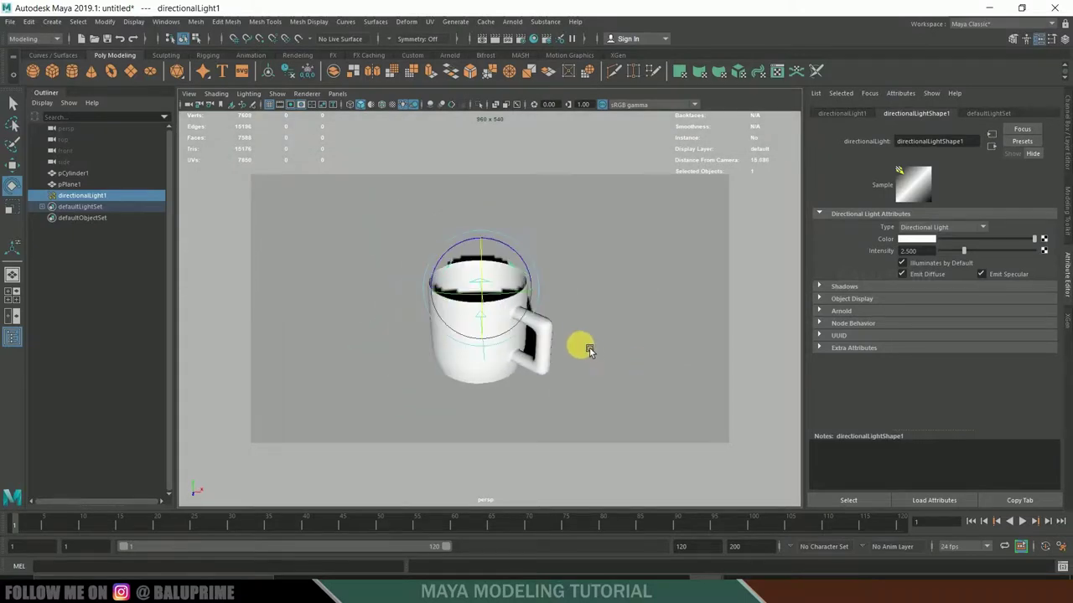
Step: Move the light left of the mug and aim it down from above
key("w")
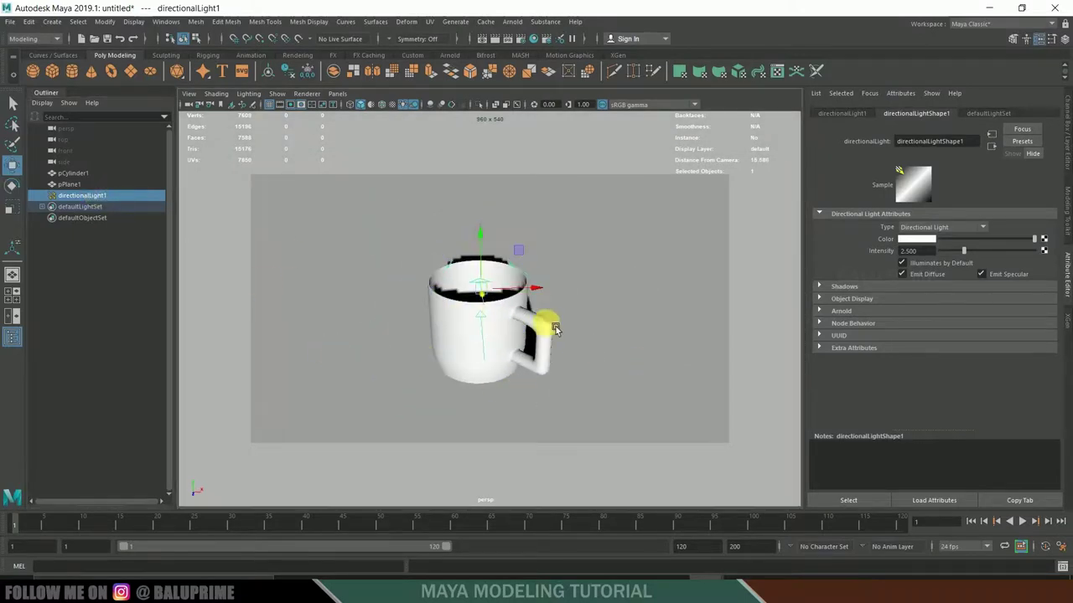
left_click_drag(545, 293, 378, 278)
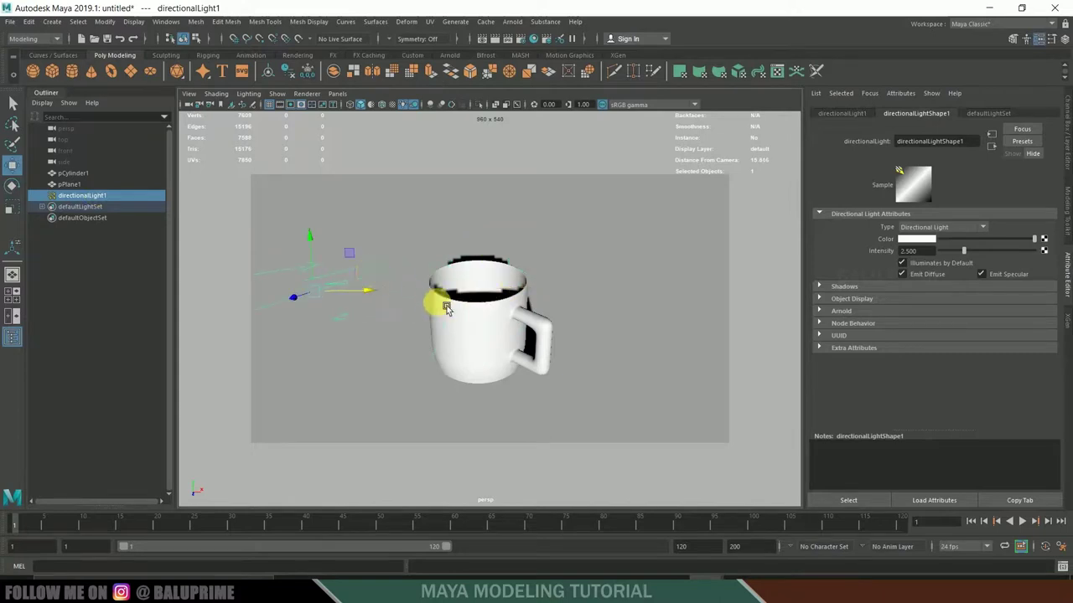
key("t")
left_click_drag(417, 261, 574, 319)
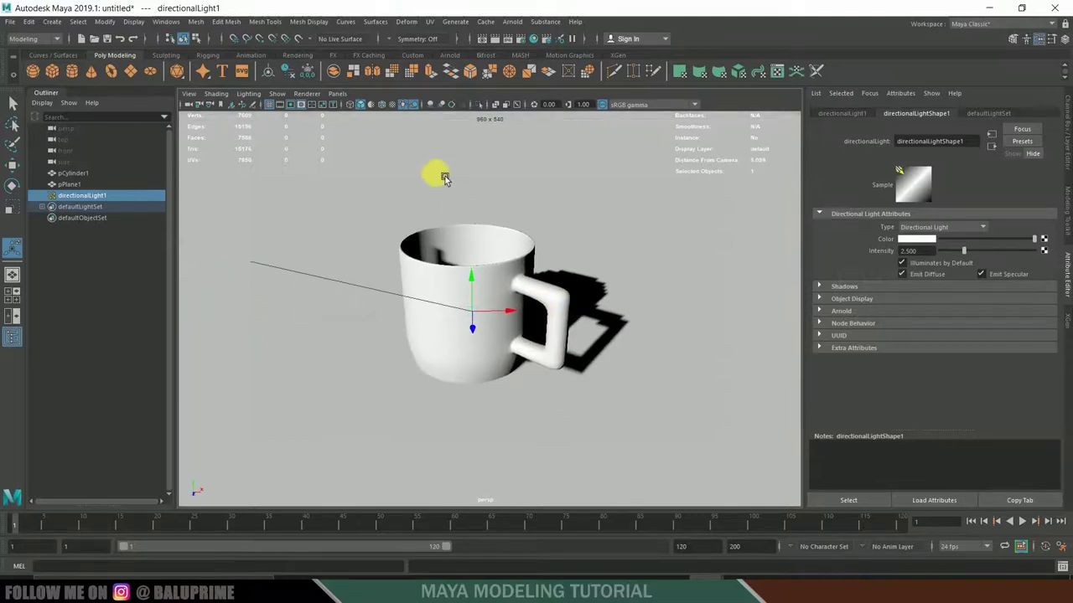
scroll(301, 111, "up", 2)
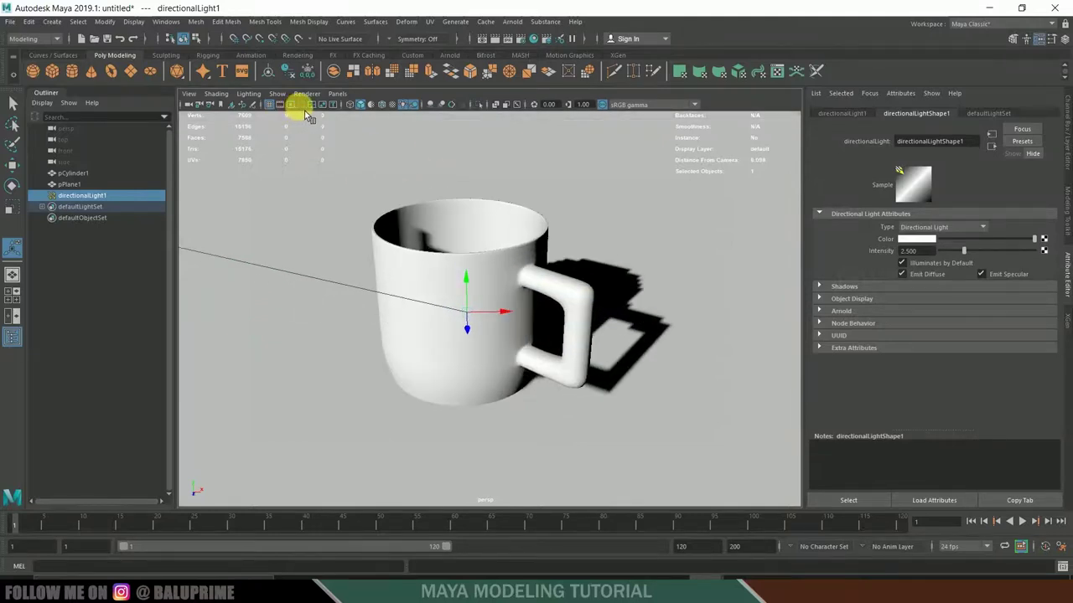
left_click(295, 109)
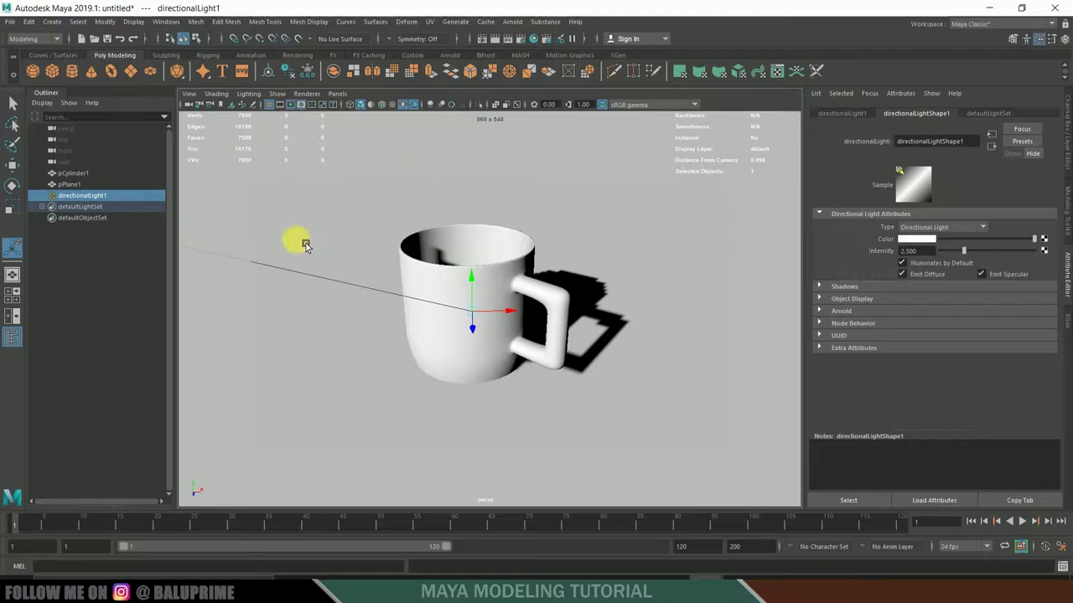
Step: Render the mug in Arnold, raising light intensity to 3 then 4, and maximize Render View
left_click(509, 40)
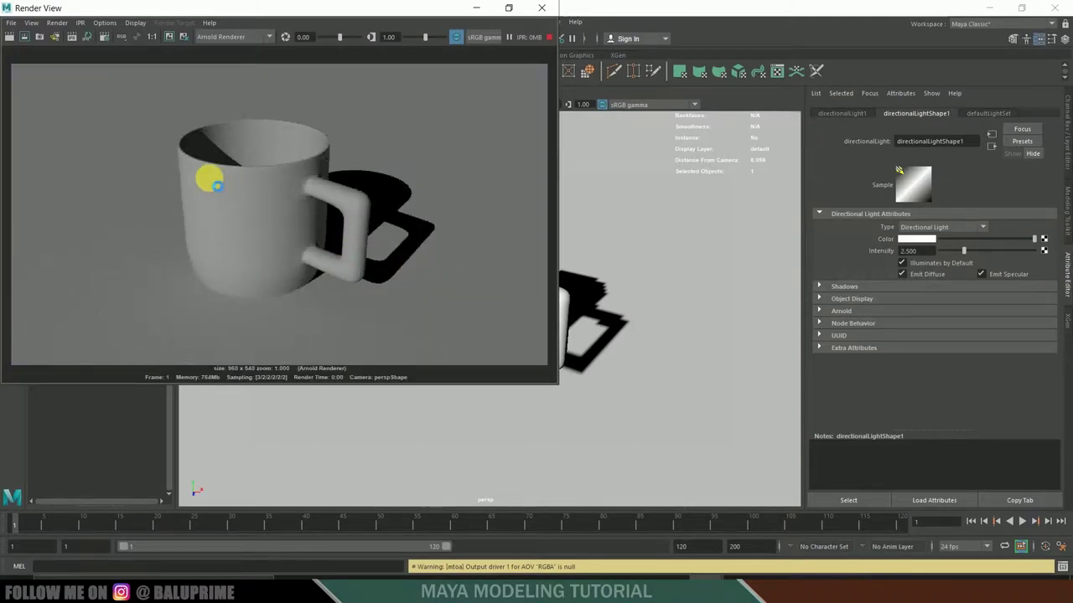
double_click(918, 251)
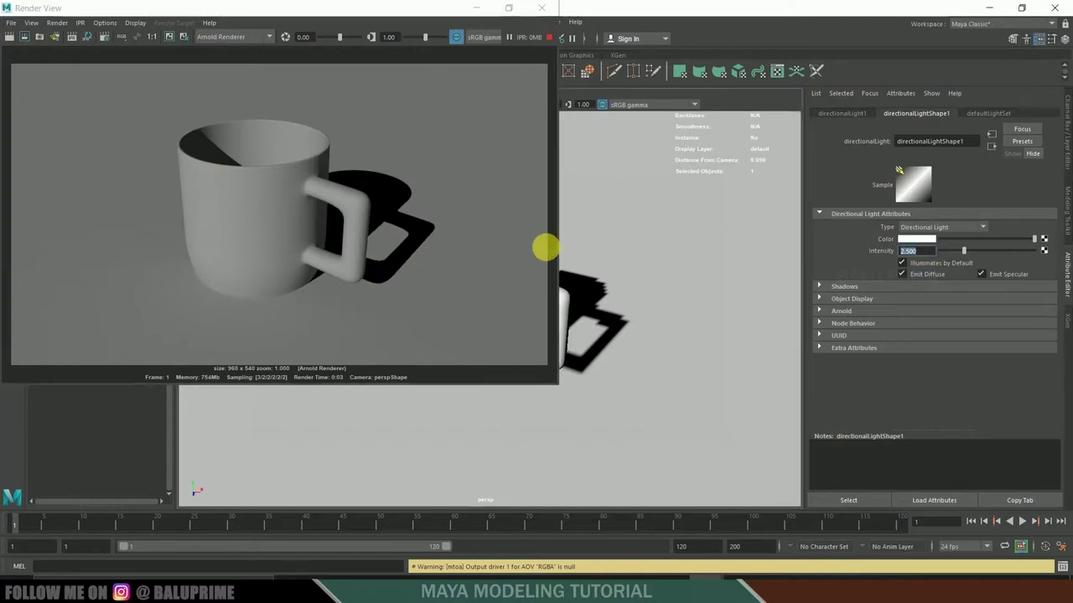
type("3")
key("Return")
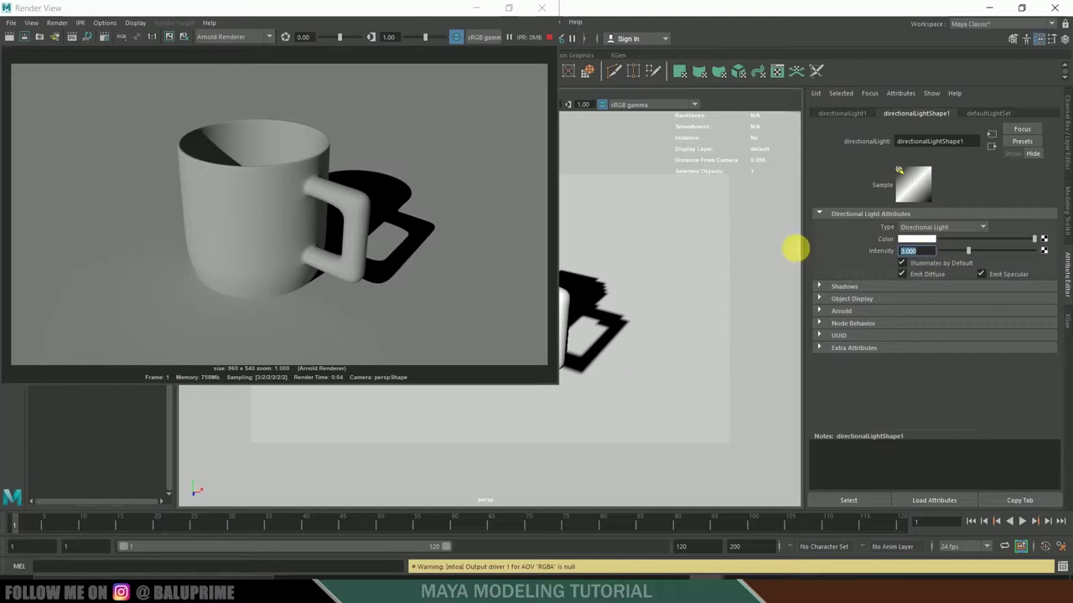
type("4")
key("Return")
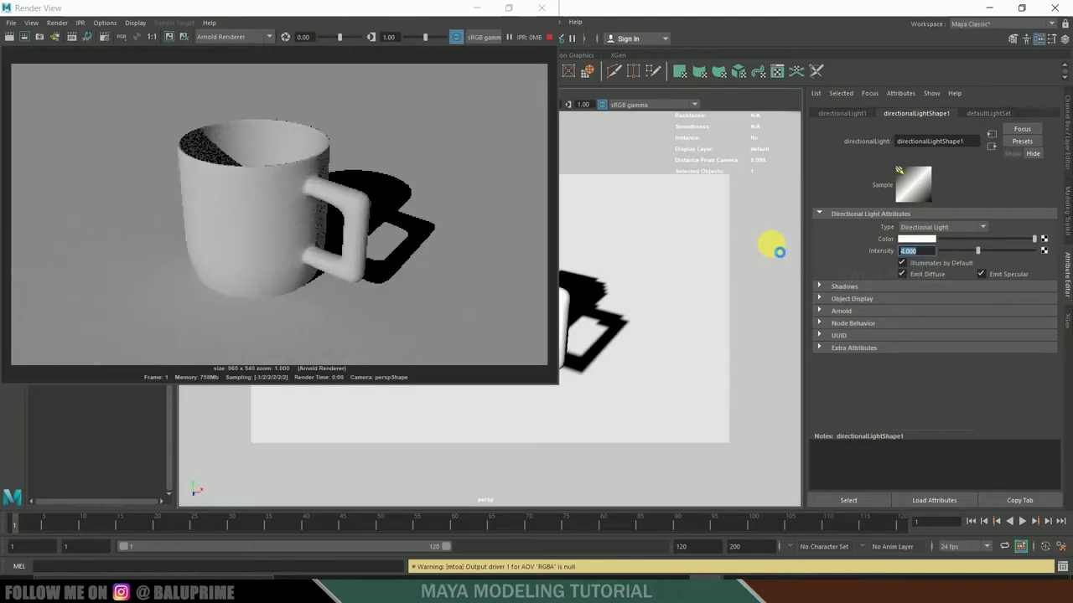
left_click(509, 10)
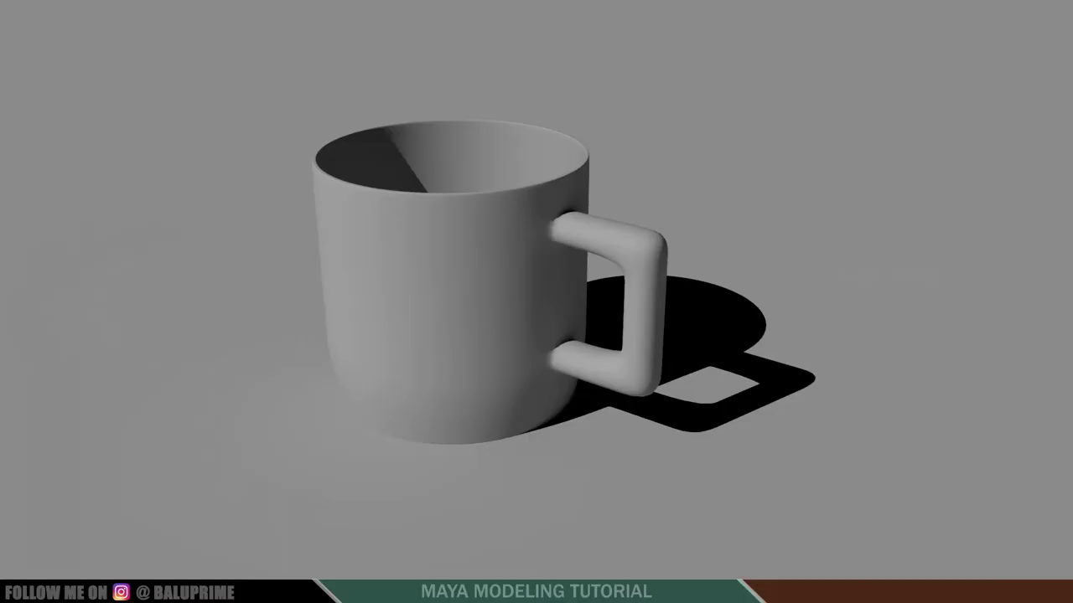